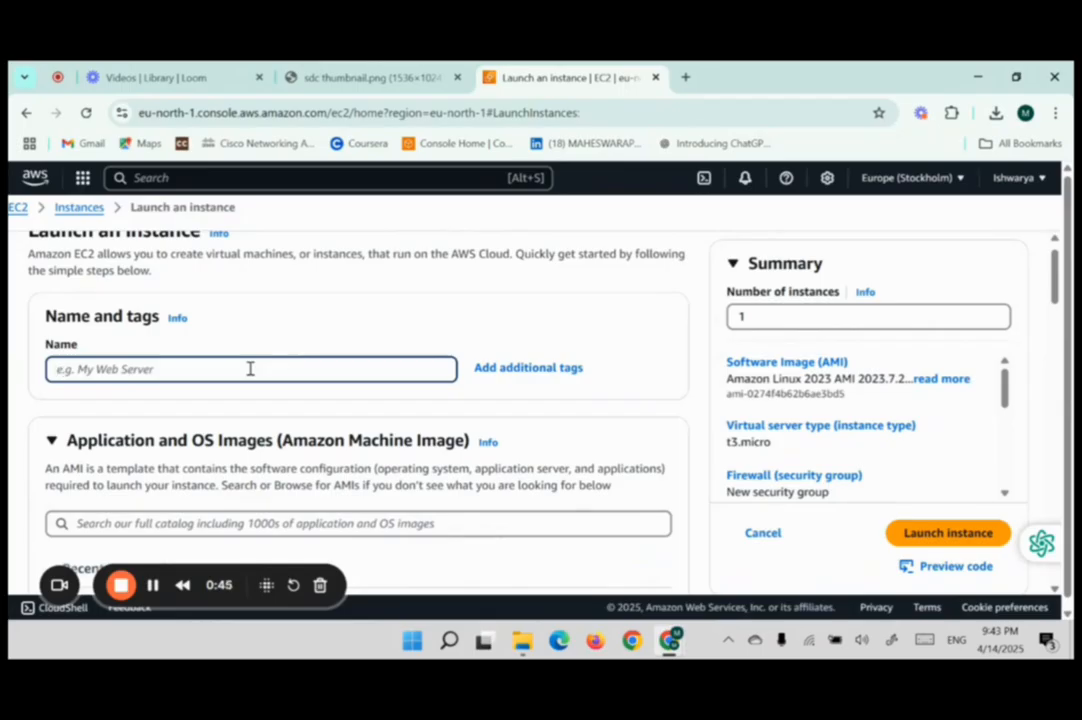
- Name the new EC2 instance Project-SDC
{"action": "type", "text": "Proje"}
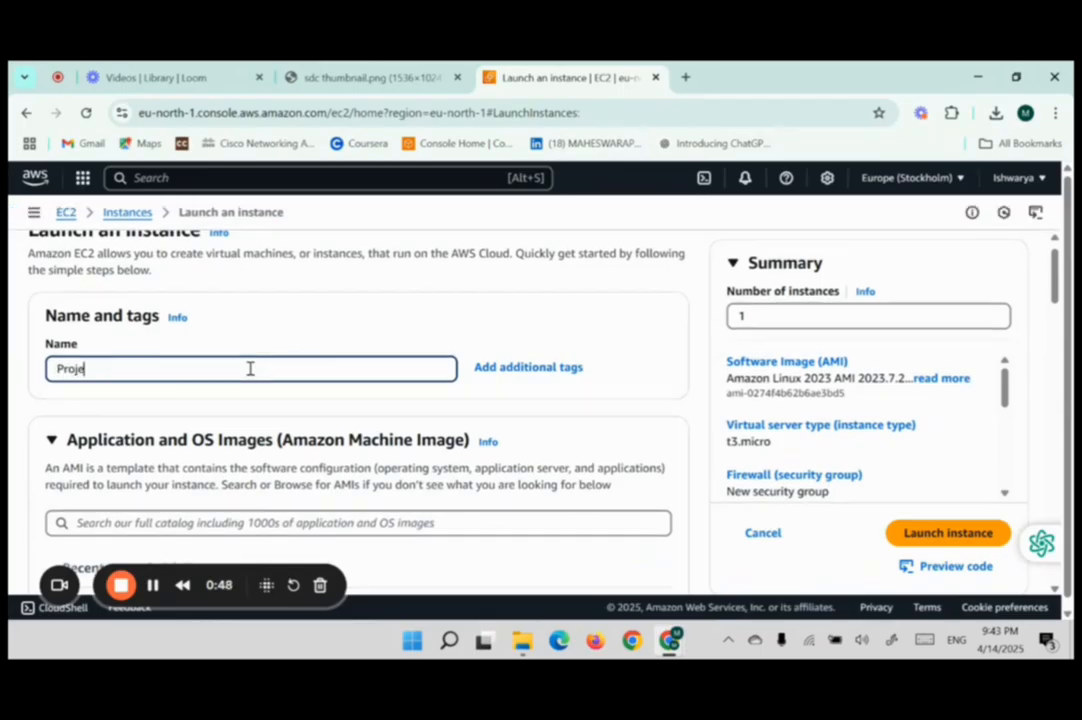
{"action": "type", "text": "ct-SDC"}
{"action": "triple_click", "coordinate": [55, 368]}
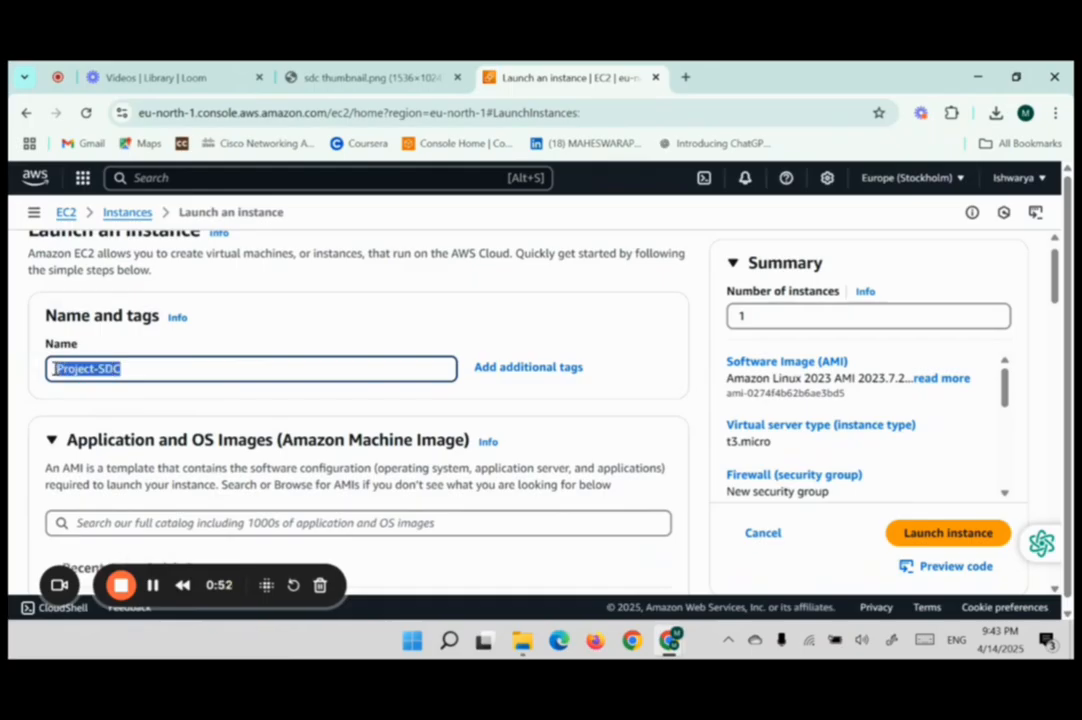
{"action": "left_click", "coordinate": [176, 410]}
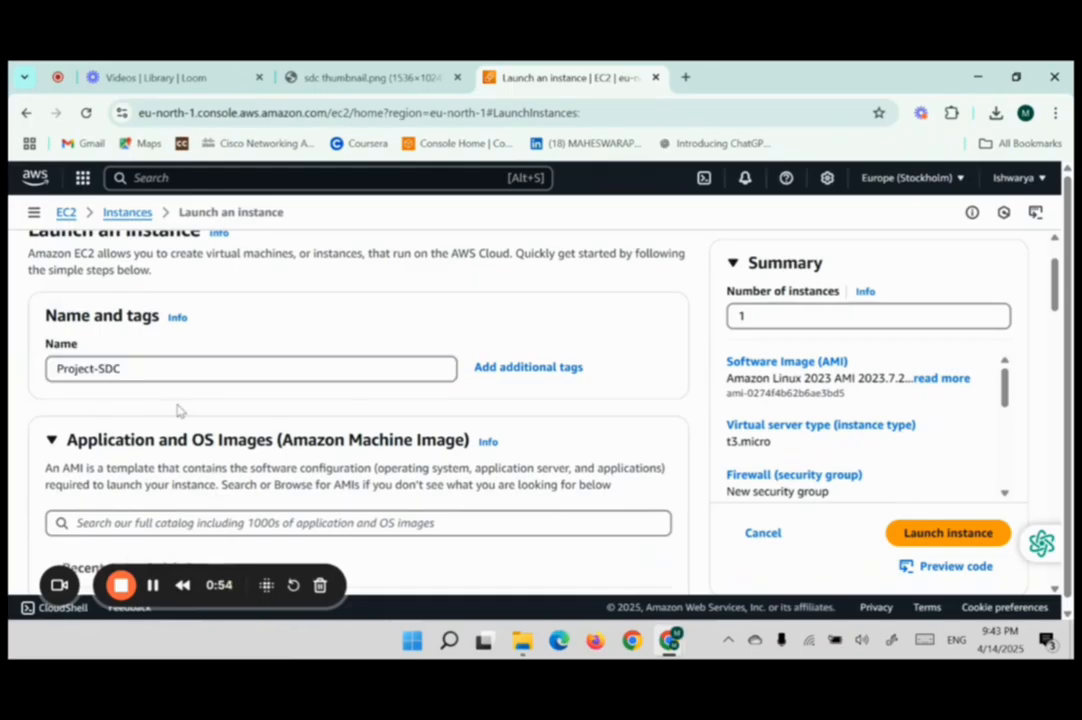
- Start a new key pair for the instance login and name it Project-SDC1
{"action": "scroll", "coordinate": [265, 397], "scroll_direction": "down", "scroll_amount": 2}
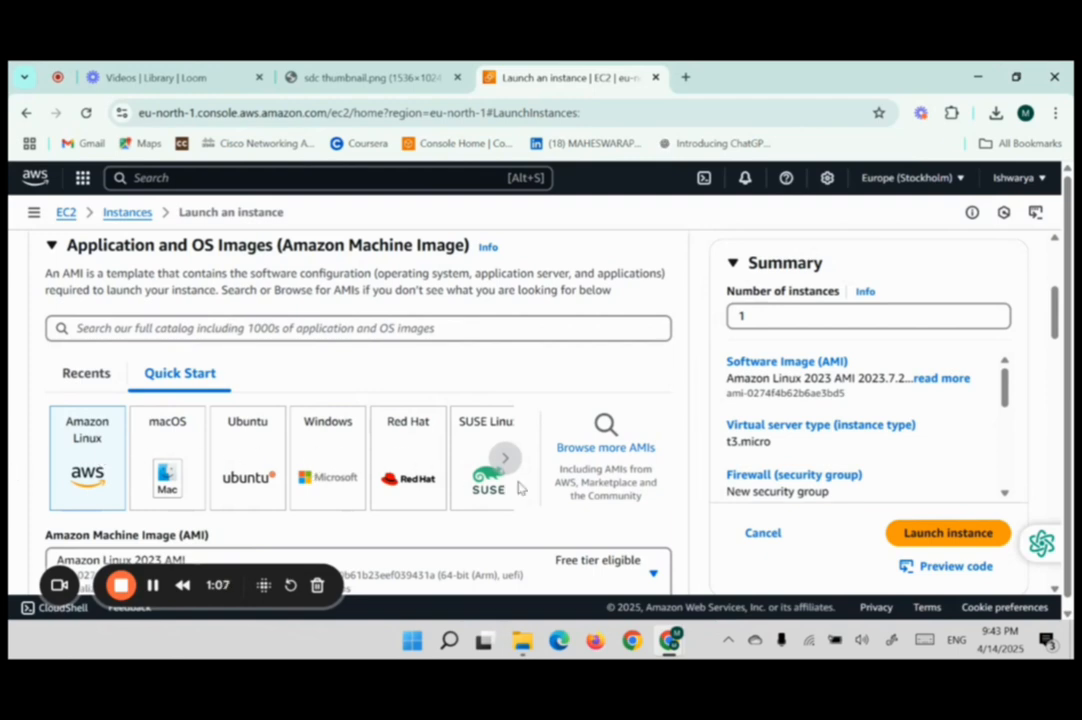
{"action": "left_click", "coordinate": [287, 330]}
{"action": "scroll", "coordinate": [381, 389], "scroll_direction": "down", "scroll_amount": 1}
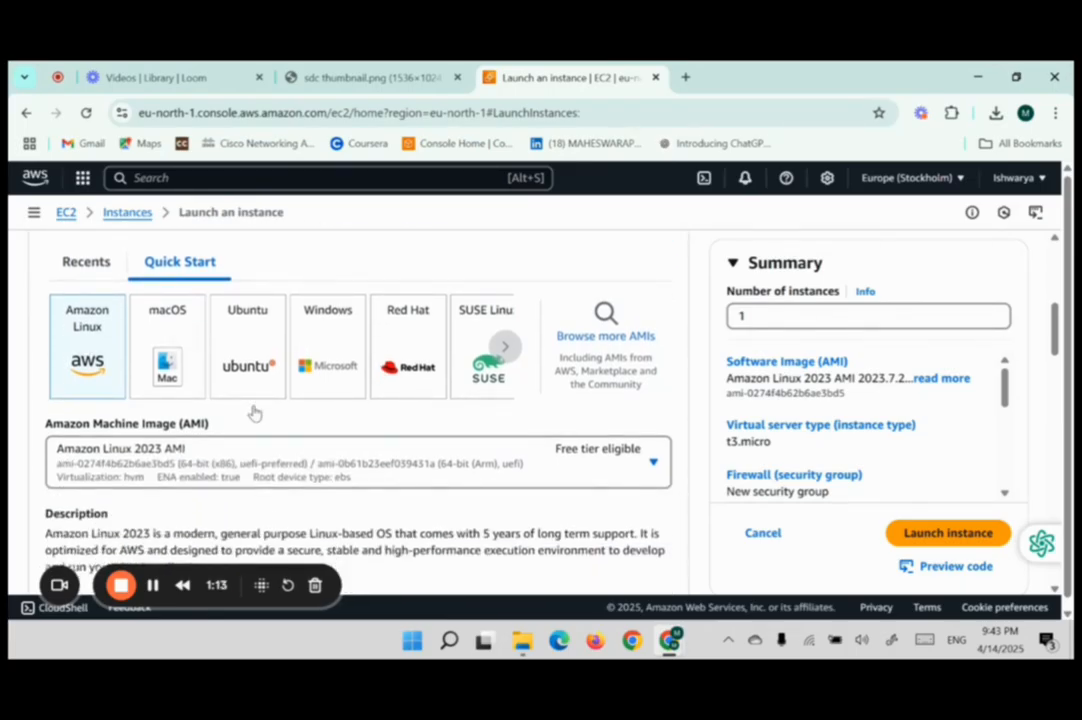
{"action": "scroll", "coordinate": [374, 483], "scroll_direction": "down", "scroll_amount": 5}
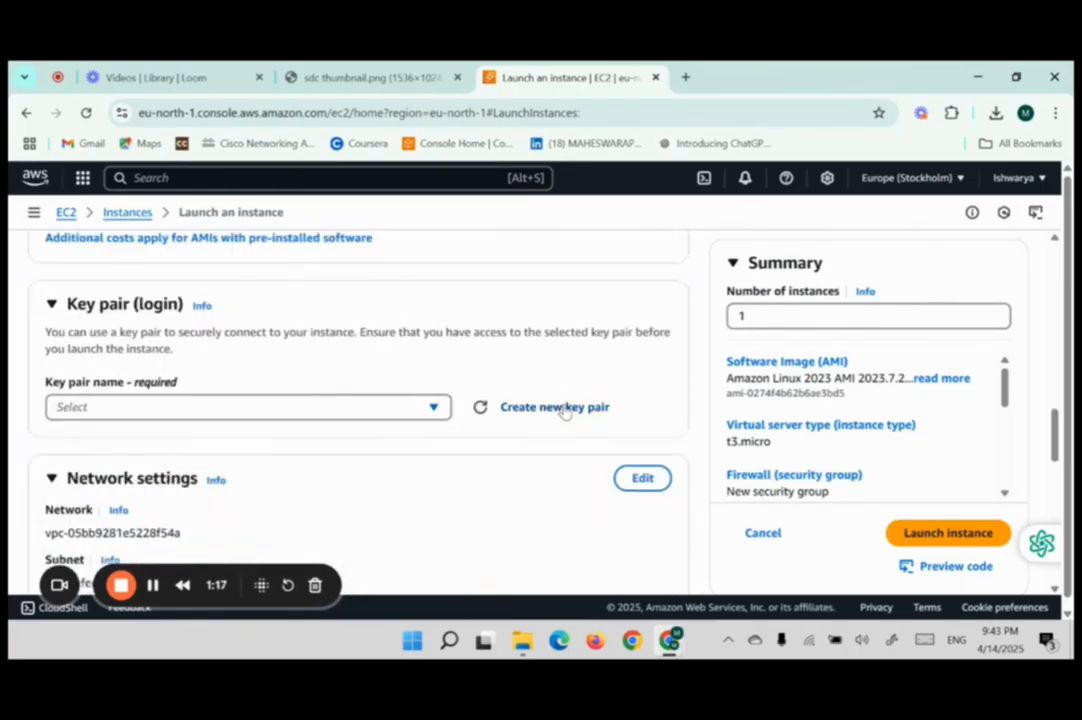
{"action": "left_click", "coordinate": [560, 407]}
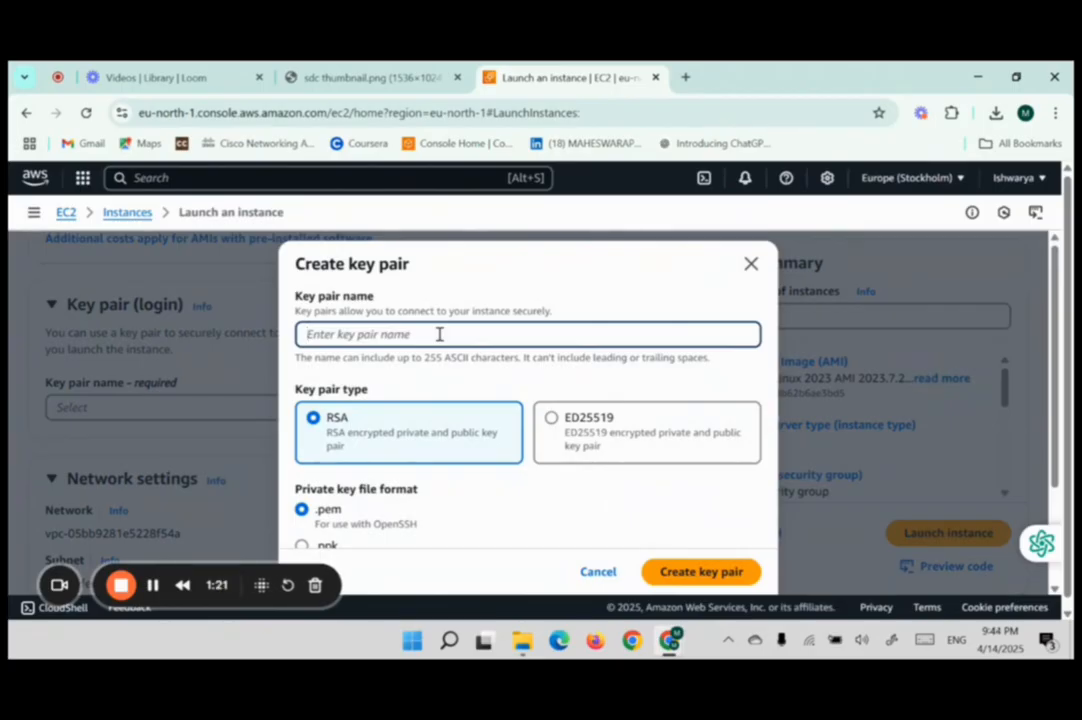
{"action": "type", "text": "Project-SDC"}
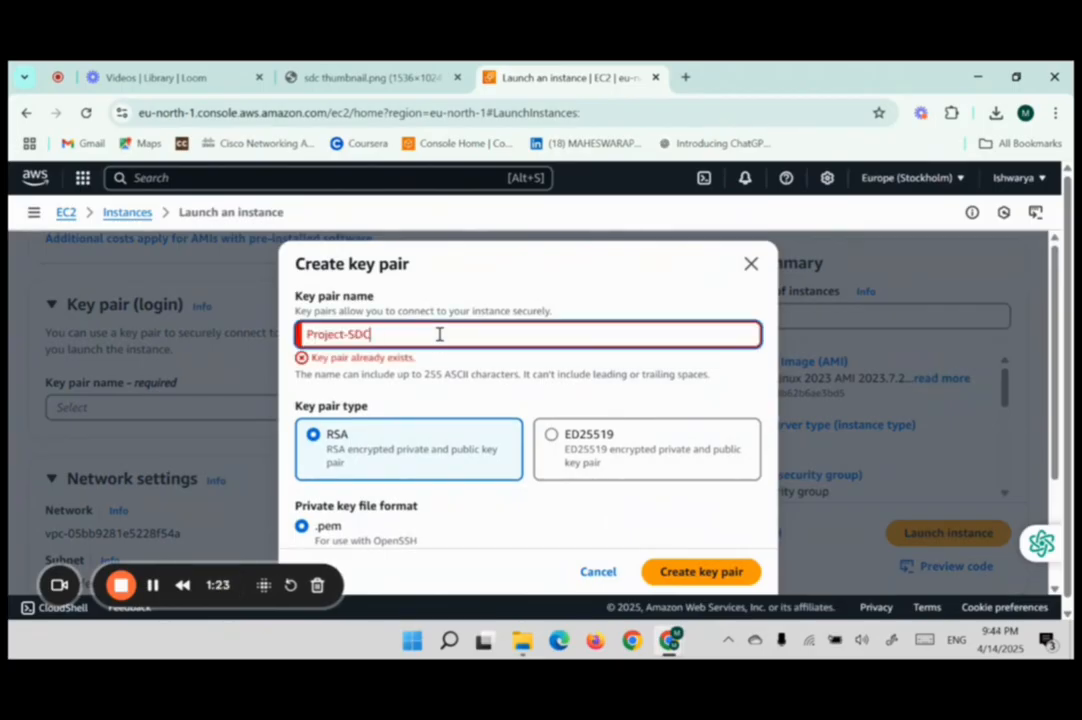
{"action": "key", "text": "BackSpace"}
{"action": "key", "text": "BackSpace"}
{"action": "key", "text": "BackSpace"}
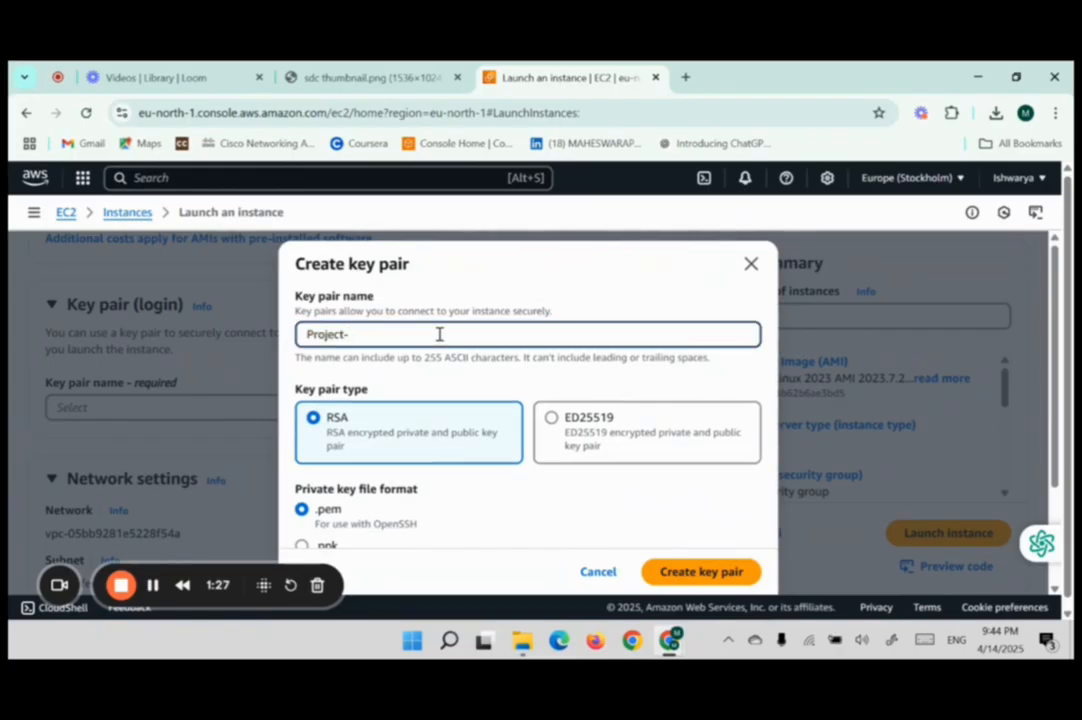
{"action": "type", "text": "SDC"}
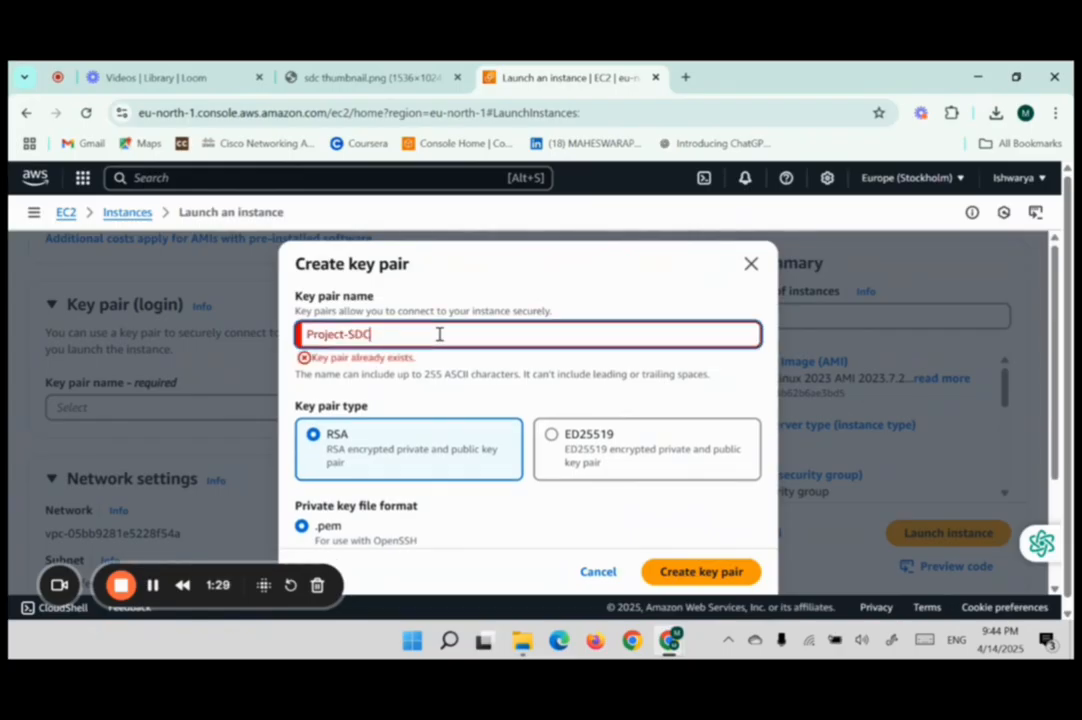
{"action": "type", "text": "1"}
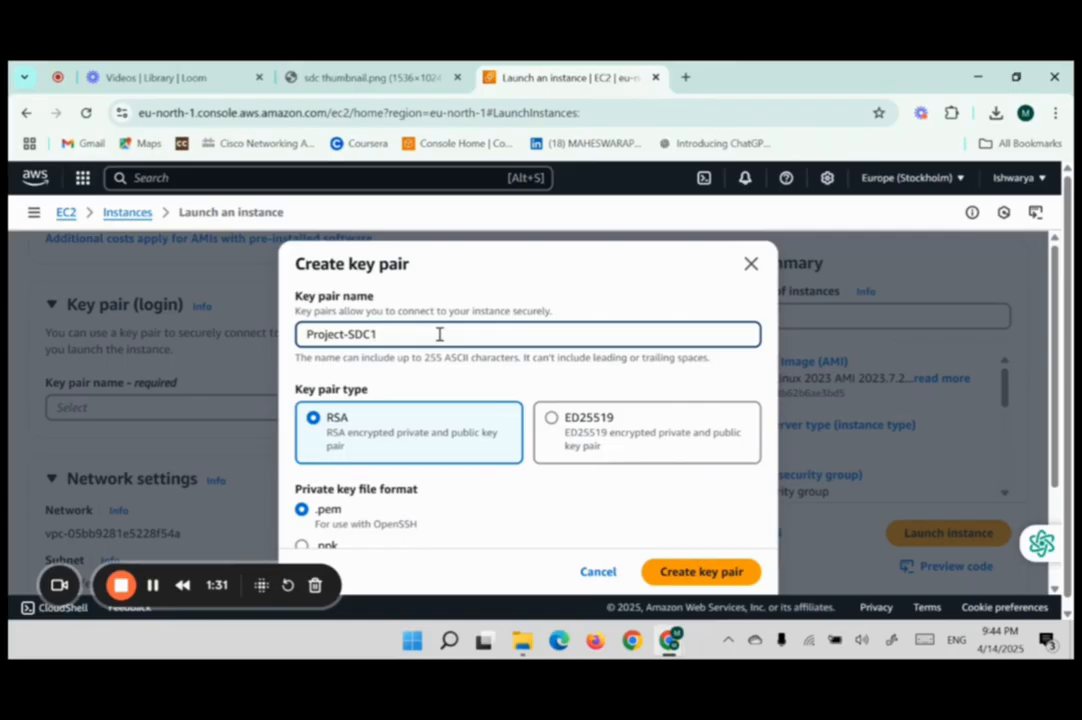
- Create the key pair with RSA type and .pem file format, and launch the instance
{"action": "scroll", "coordinate": [437, 500], "scroll_direction": "down", "scroll_amount": 1}
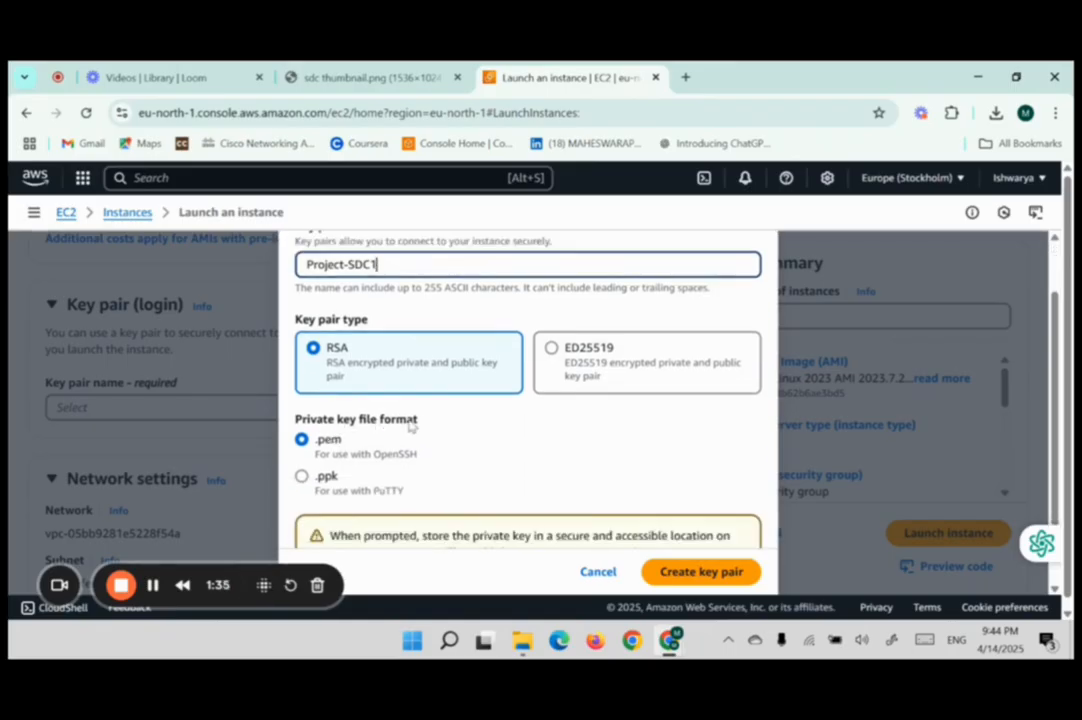
{"action": "scroll", "coordinate": [362, 442], "scroll_direction": "down", "scroll_amount": 1}
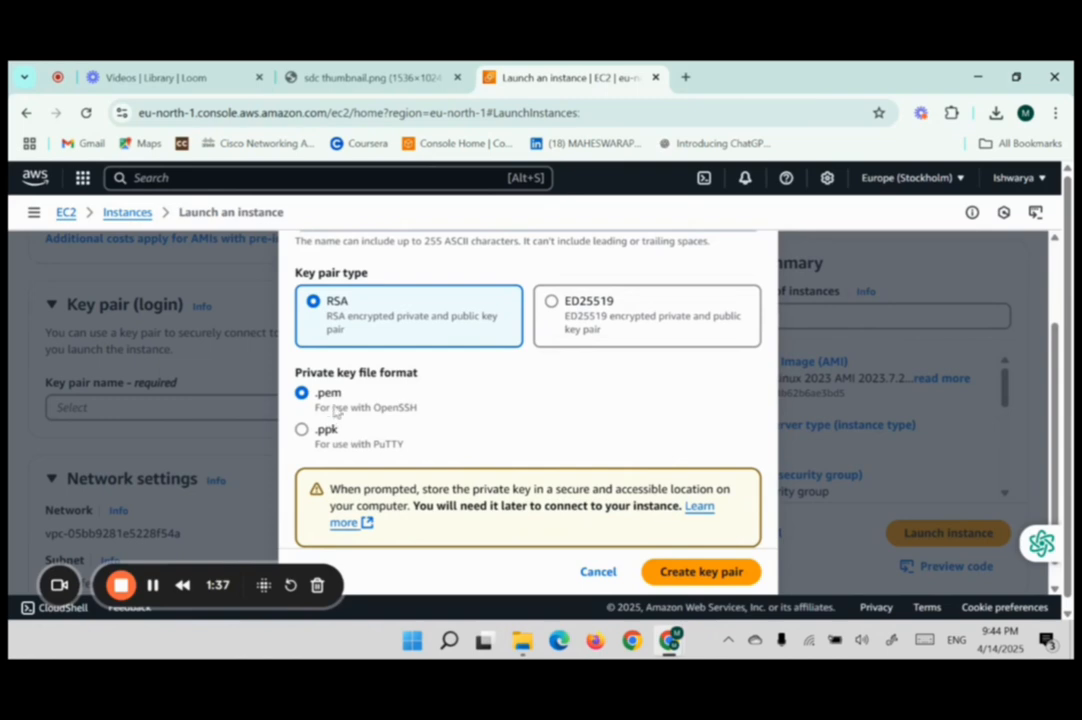
{"action": "left_click", "coordinate": [700, 571]}
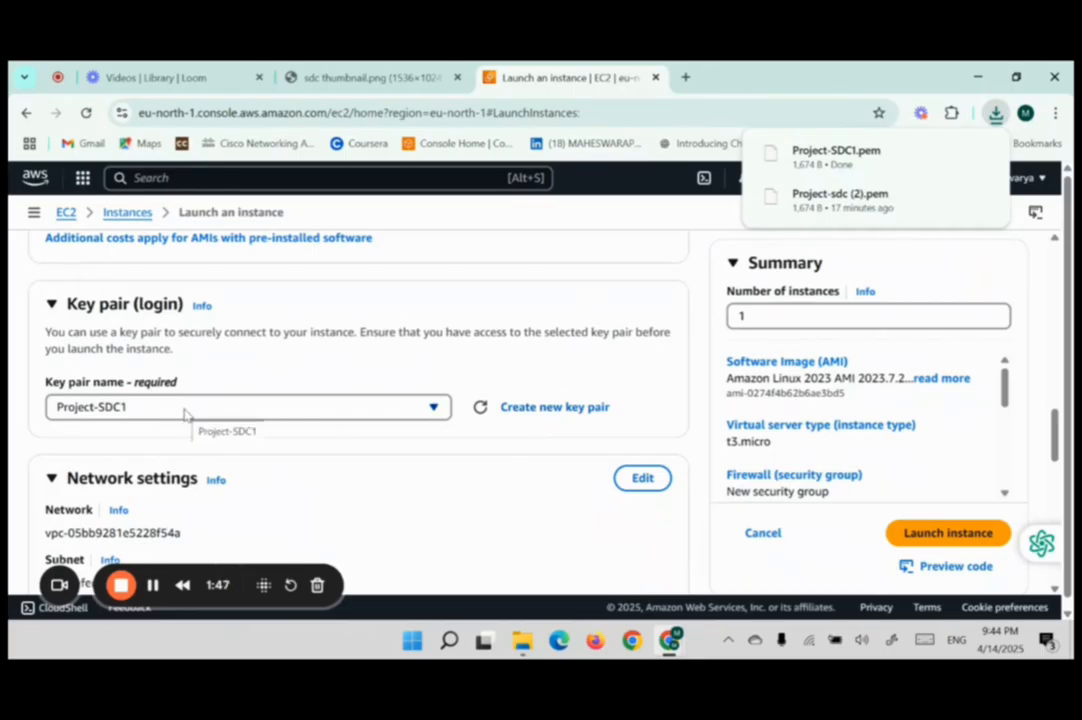
{"action": "scroll", "coordinate": [497, 495], "scroll_direction": "down", "scroll_amount": 3}
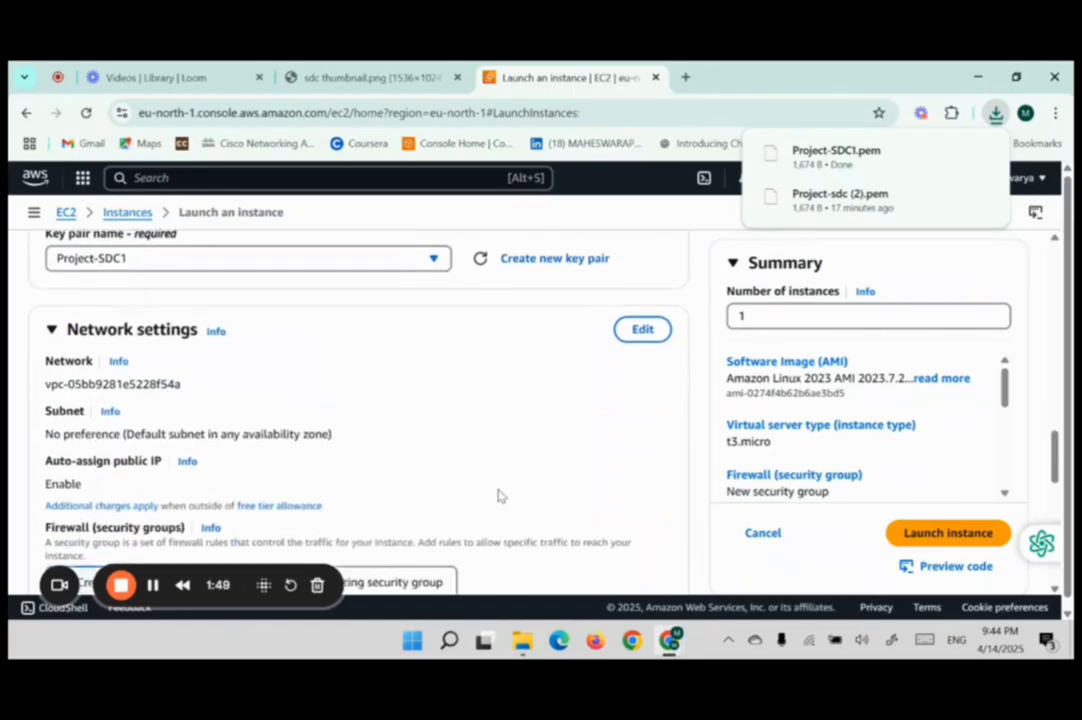
{"action": "left_click", "coordinate": [925, 536]}
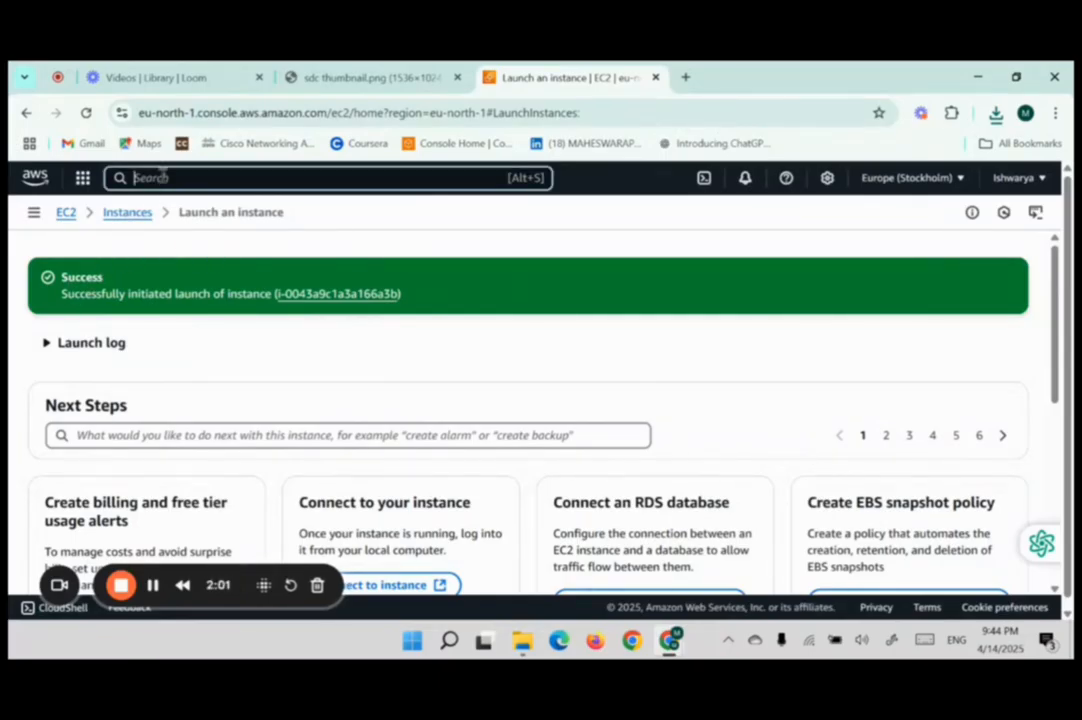
- Search the AWS services for vpc and open the VPC console in a new browser tab
{"action": "left_click", "coordinate": [162, 177]}
{"action": "type", "text": "vpc"}
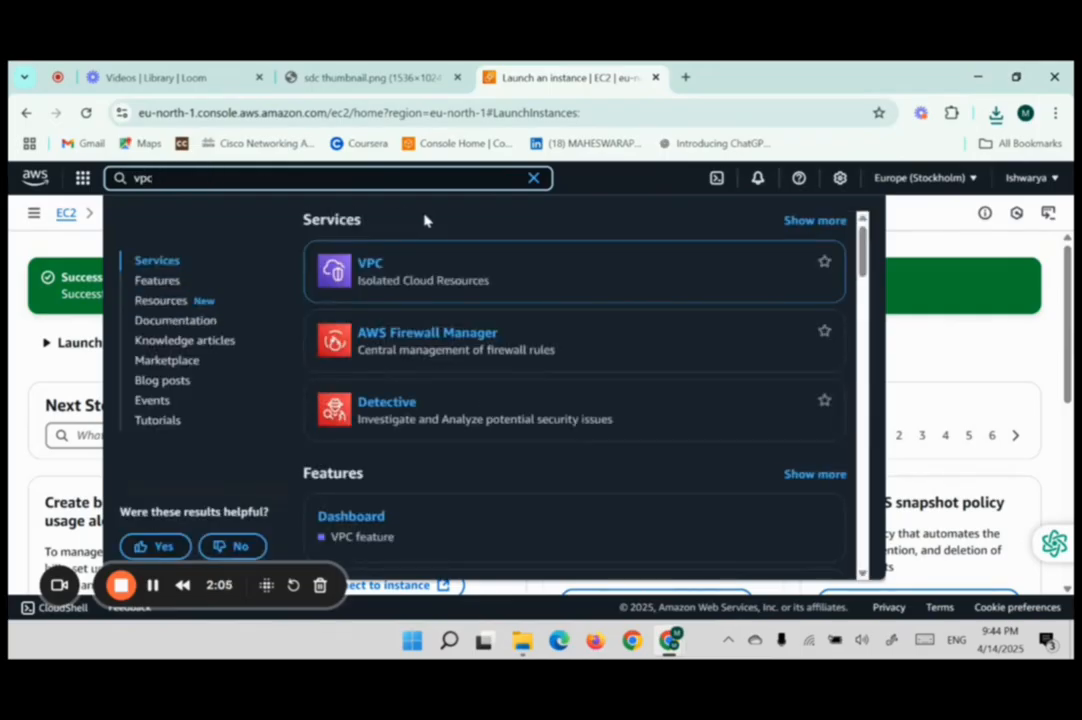
{"action": "right_click", "coordinate": [377, 266]}
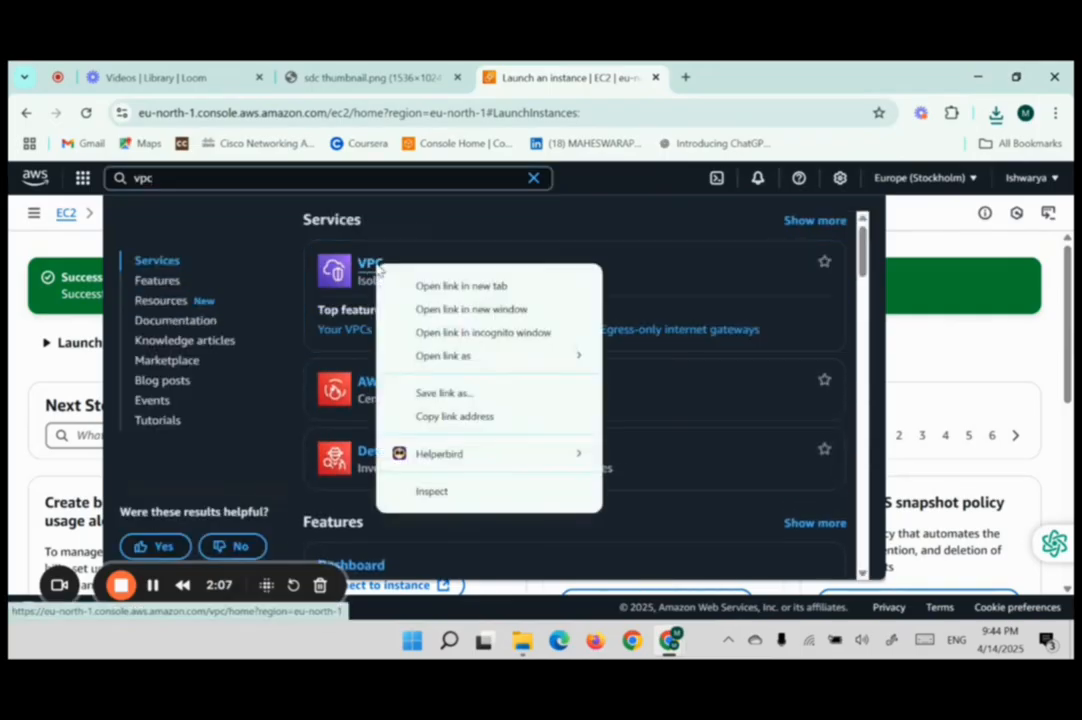
{"action": "left_click", "coordinate": [436, 287]}
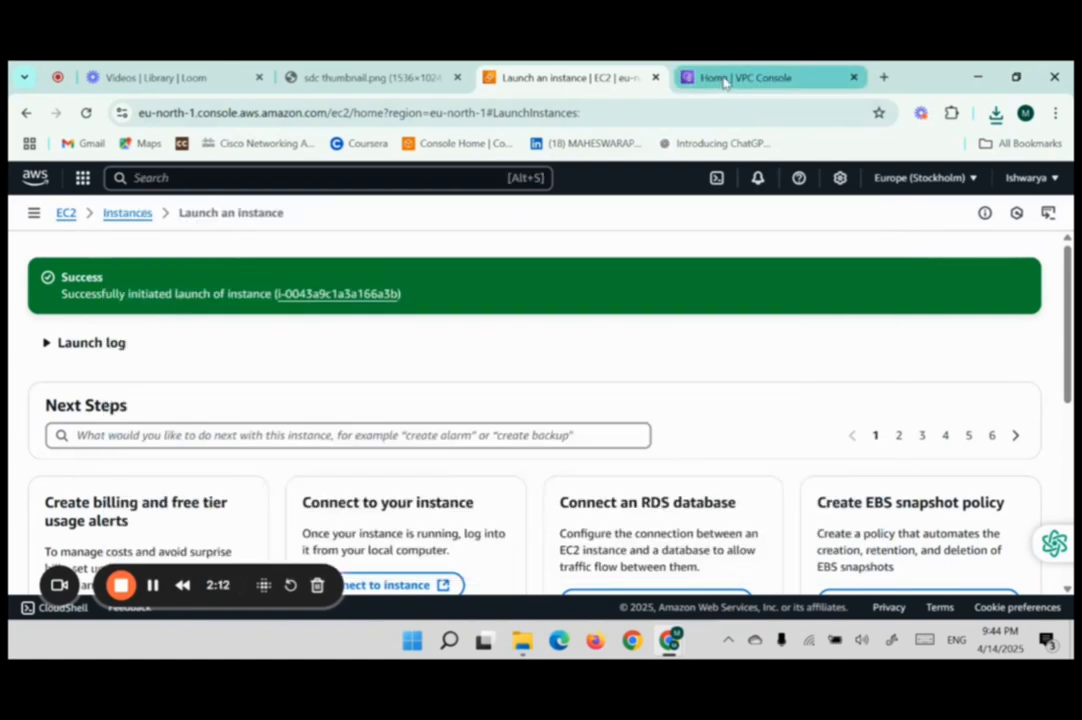
{"action": "left_click", "coordinate": [720, 80]}
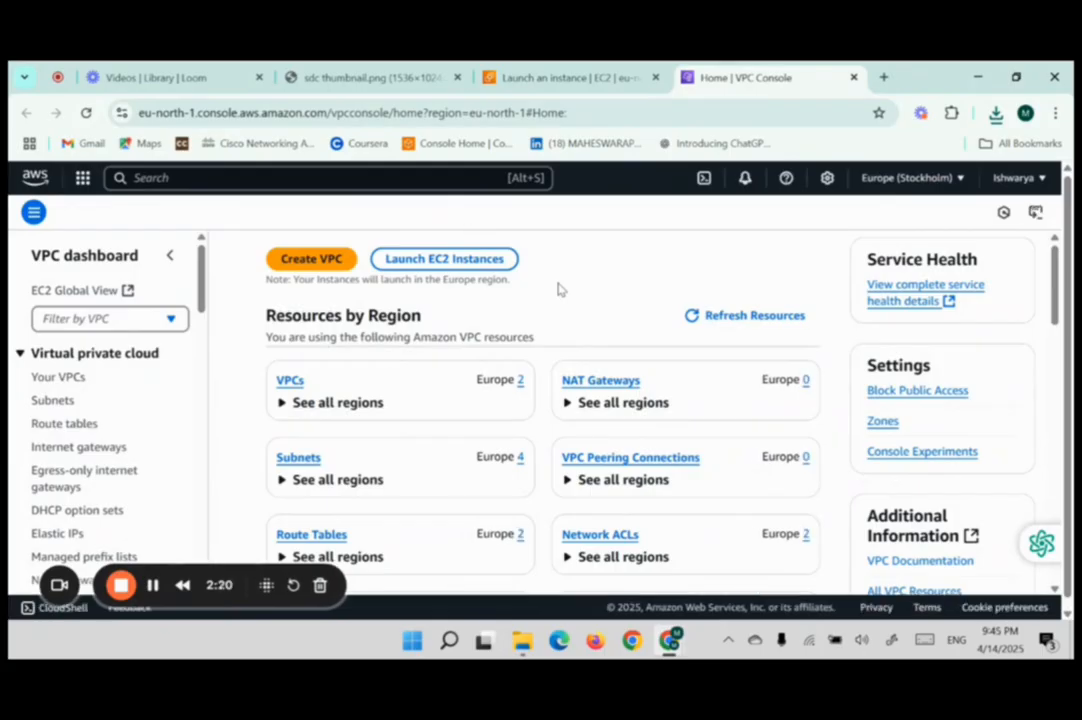
- Start a new VPC with the VPC only option and set its name tag to my-Project-SDC1
{"action": "left_click", "coordinate": [320, 264]}
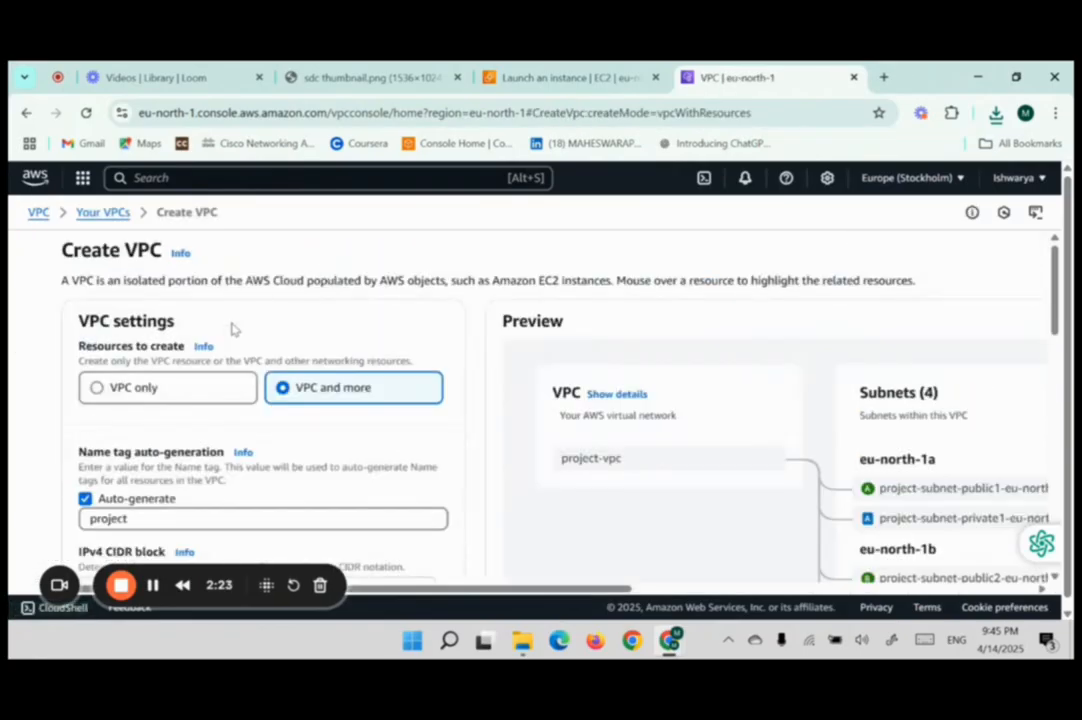
{"action": "scroll", "coordinate": [205, 290], "scroll_direction": "down", "scroll_amount": 1}
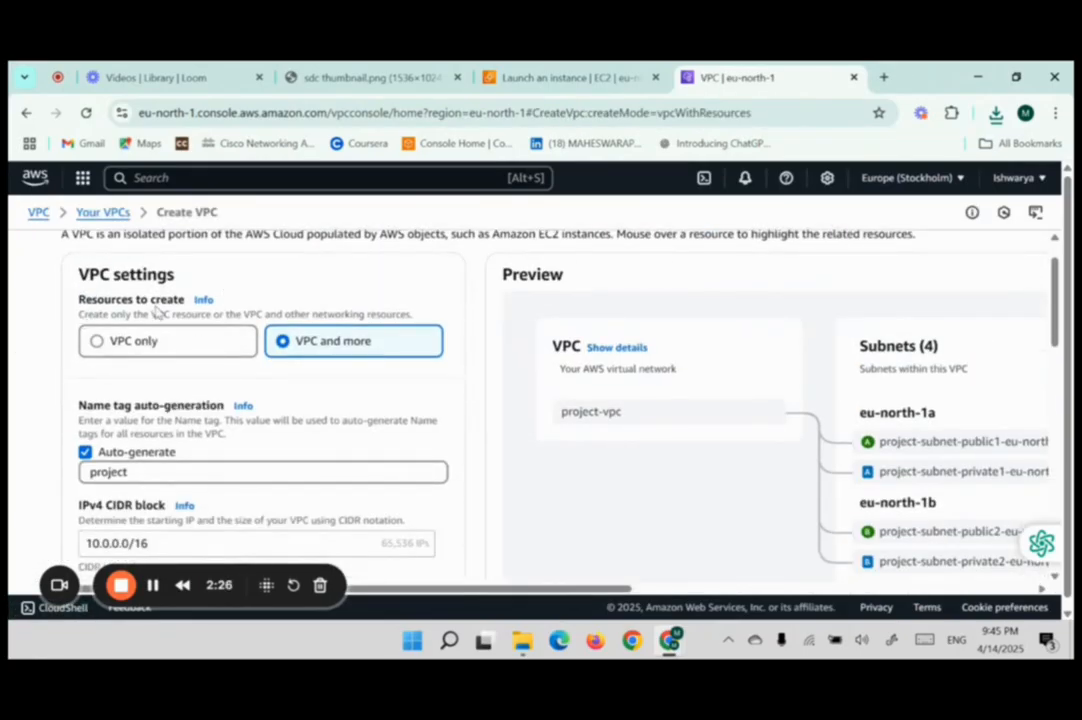
{"action": "left_click", "coordinate": [157, 346]}
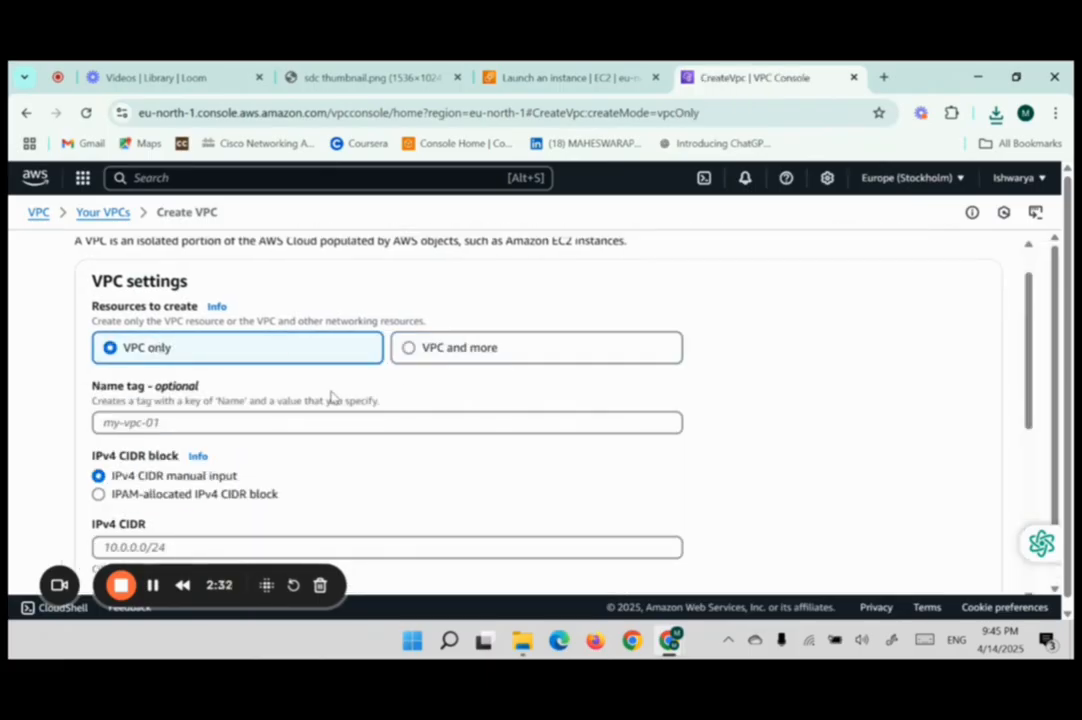
{"action": "scroll", "coordinate": [333, 397], "scroll_direction": "down", "scroll_amount": 1}
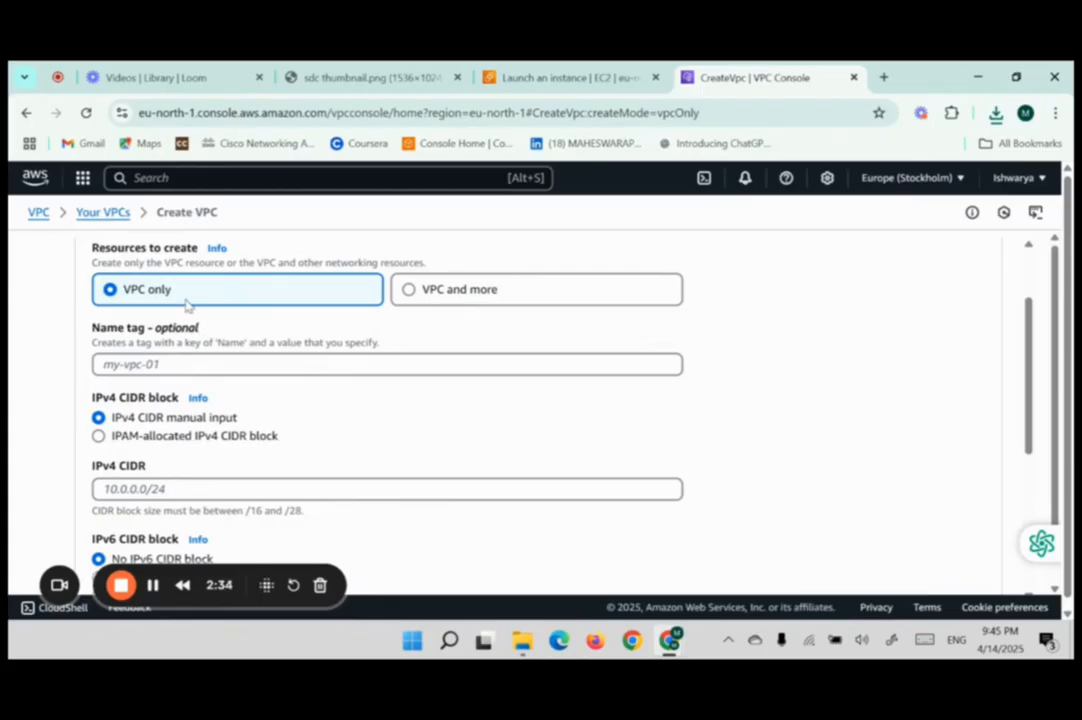
{"action": "left_click", "coordinate": [176, 362]}
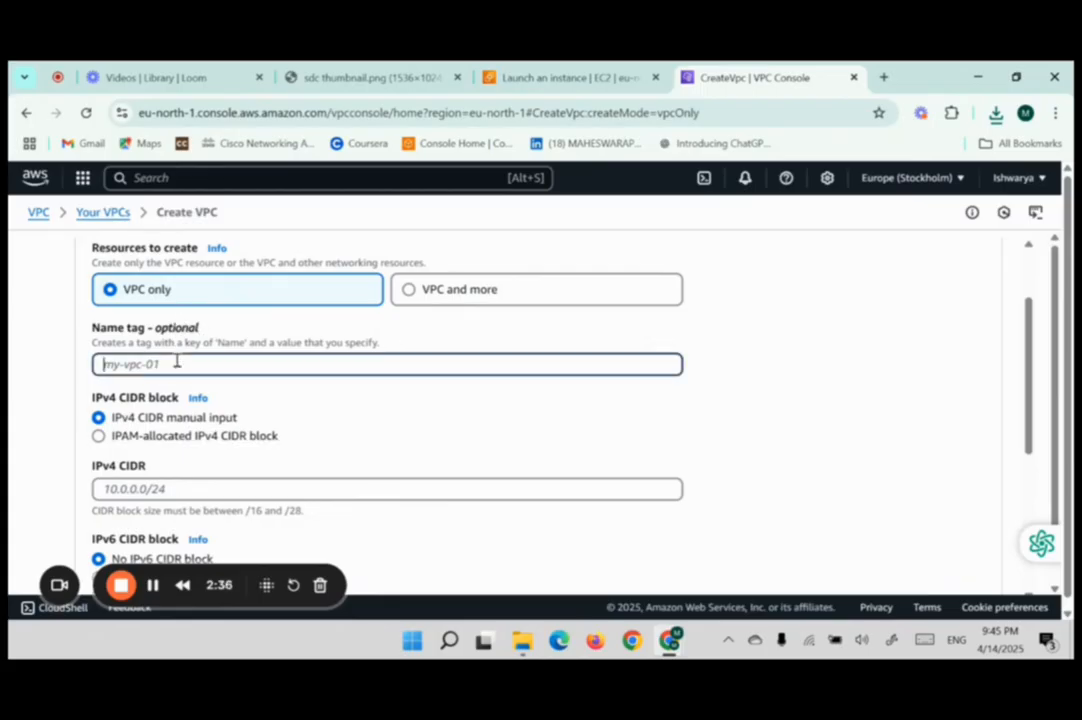
{"action": "type", "text": "my-Project-SDC1"}
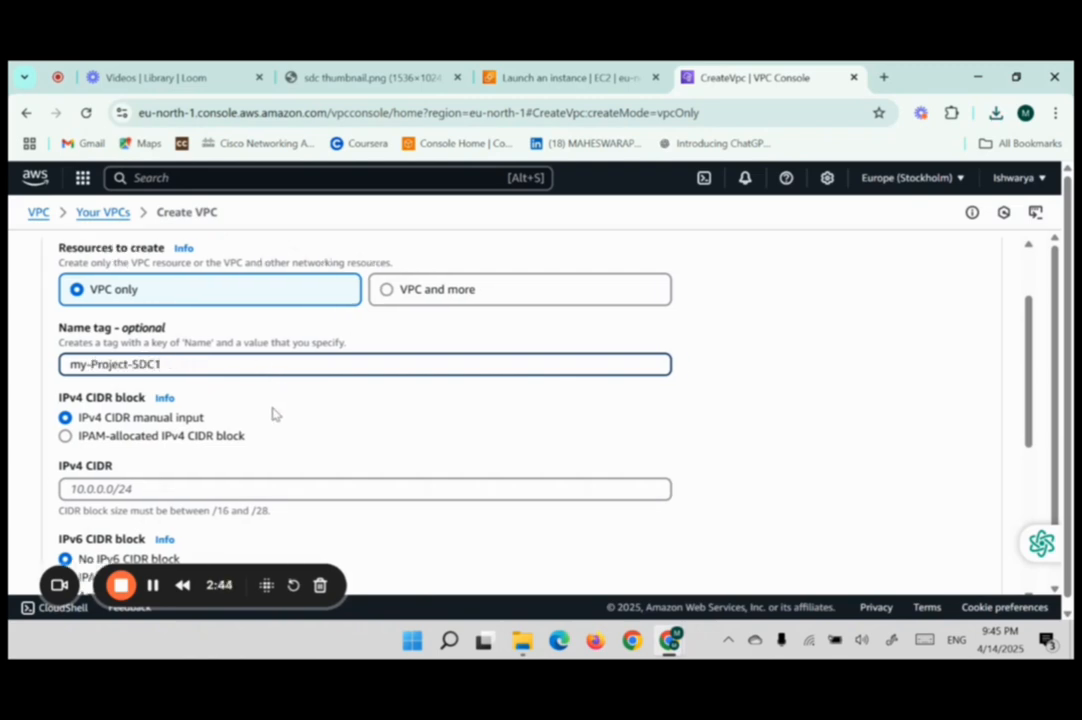
- Set the IPv4 CIDR block to 10.0.0.0/16 and create the VPC
{"action": "scroll", "coordinate": [273, 413], "scroll_direction": "down", "scroll_amount": 1}
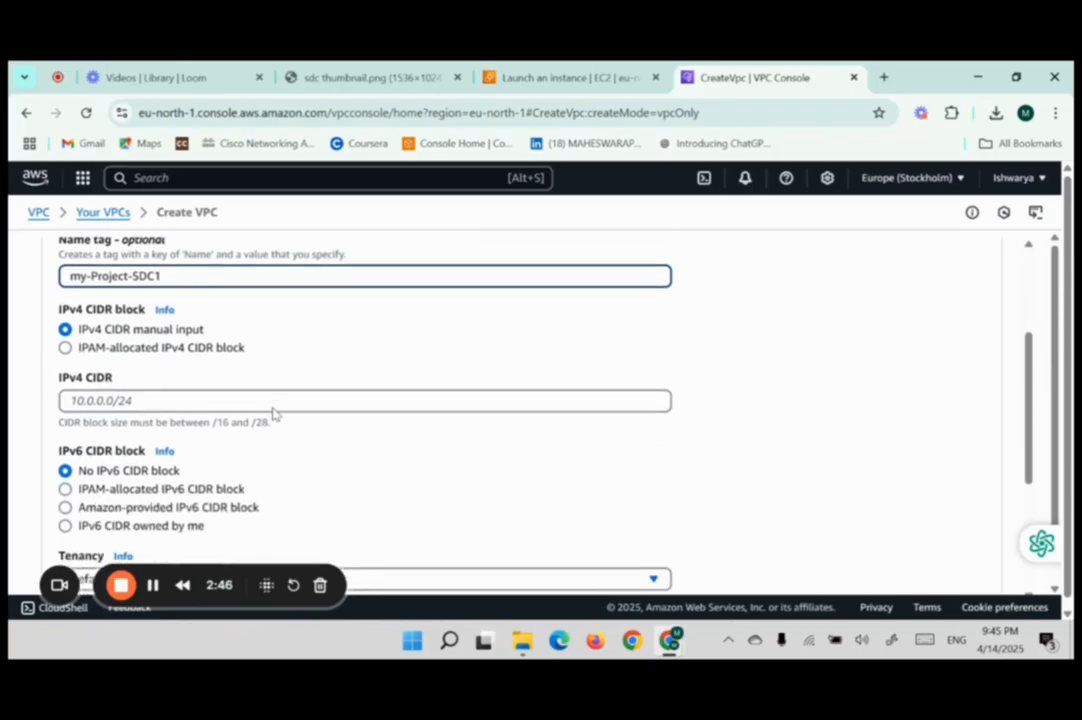
{"action": "left_click", "coordinate": [264, 396]}
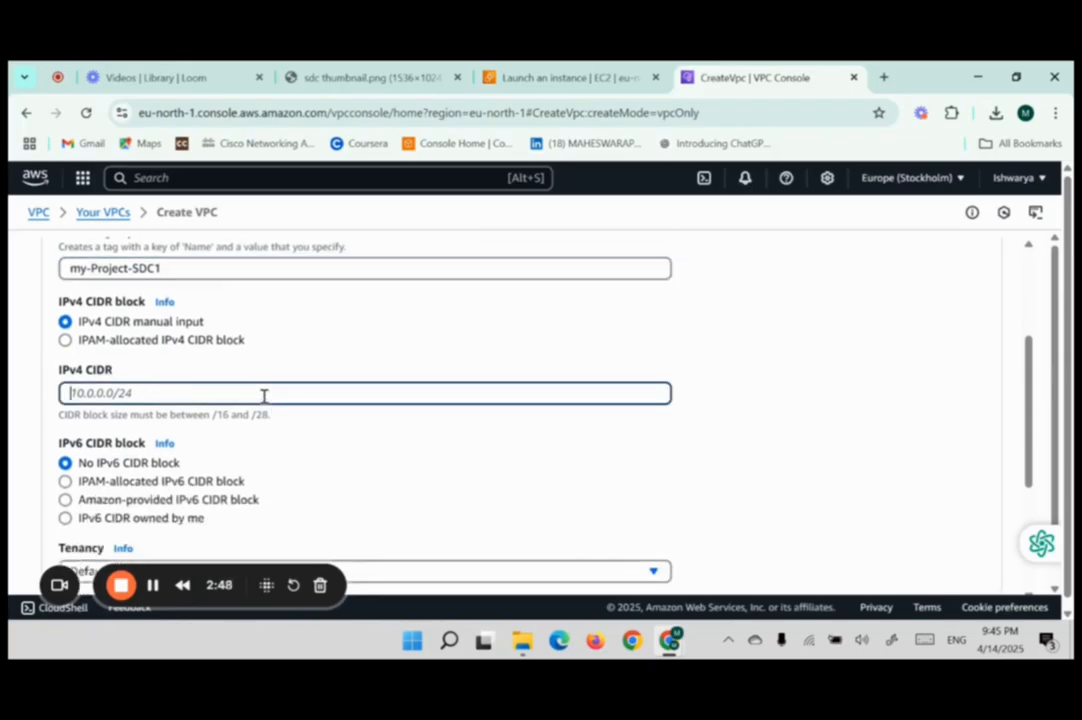
{"action": "type", "text": "10.0.0.0/16"}
{"action": "scroll", "coordinate": [408, 418], "scroll_direction": "down", "scroll_amount": 5}
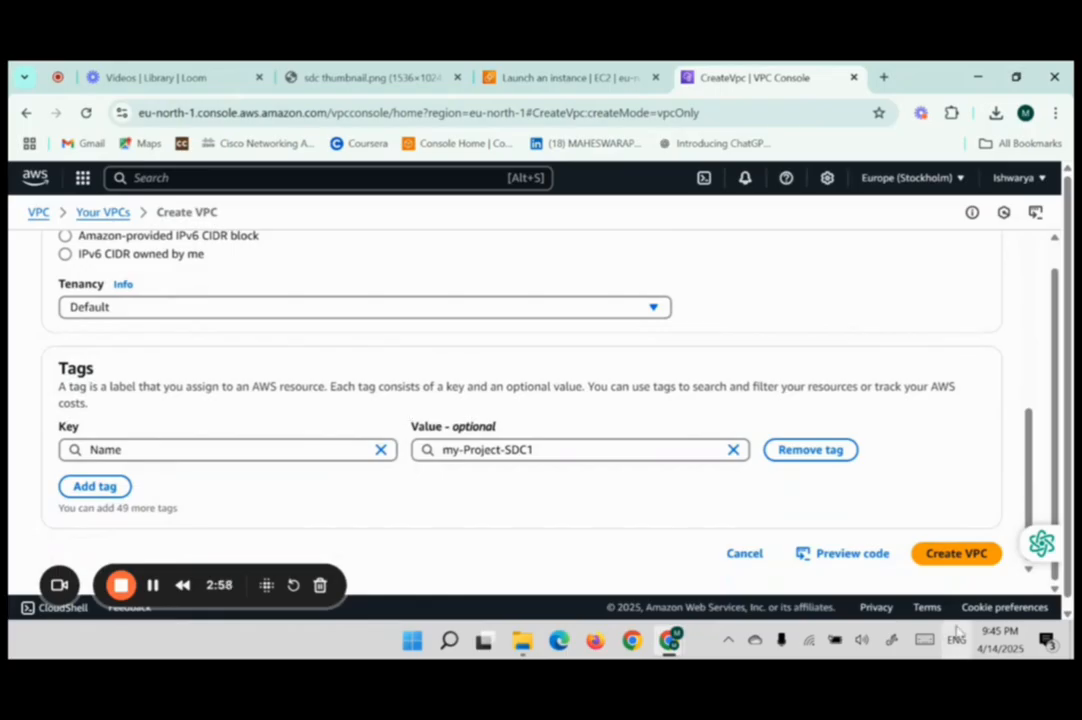
{"action": "left_click", "coordinate": [955, 554]}
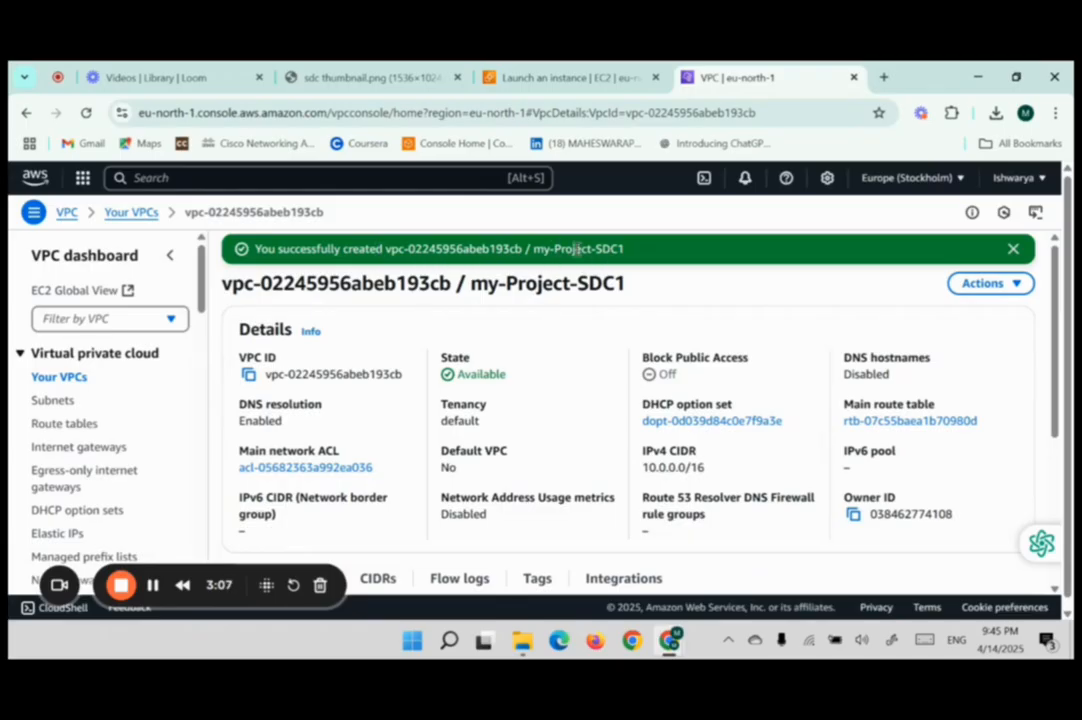
- Start creating a subnet and choose the my-Project-SDC1 VPC for it
{"action": "left_click", "coordinate": [54, 401]}
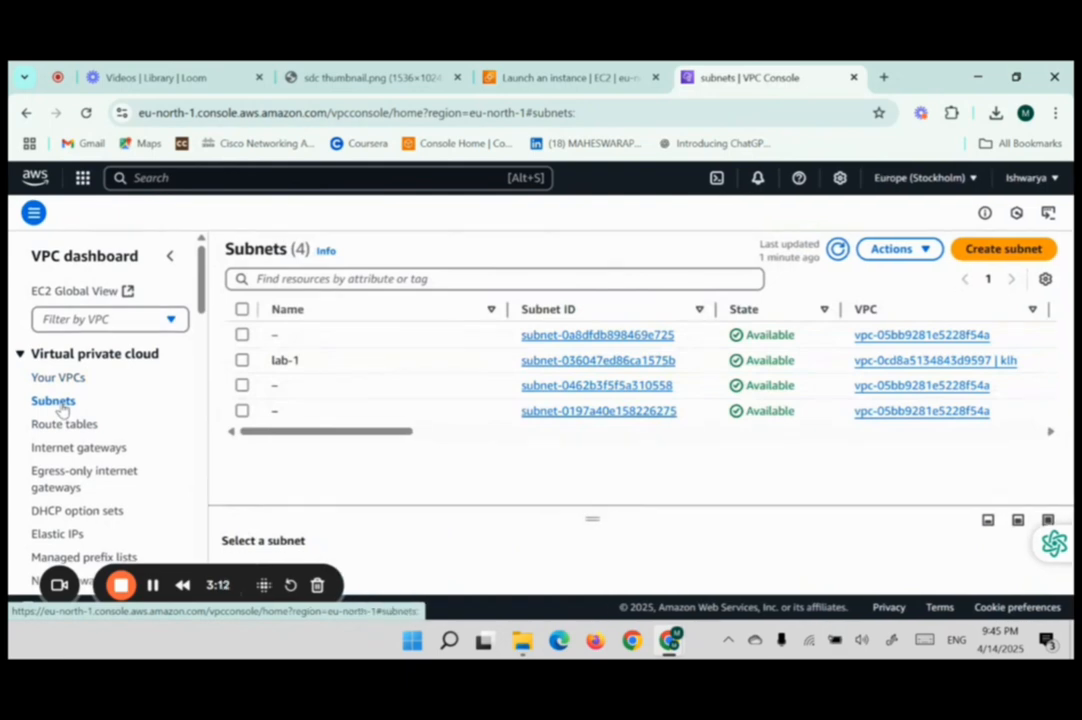
{"action": "left_click", "coordinate": [1008, 252]}
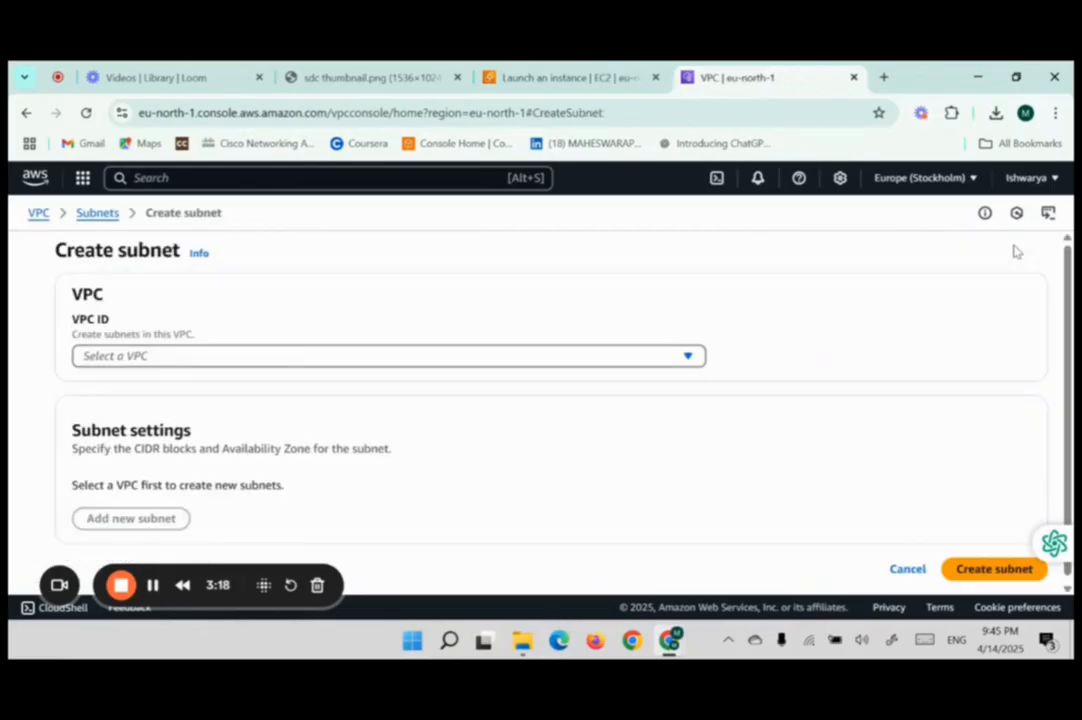
{"action": "left_click", "coordinate": [391, 357]}
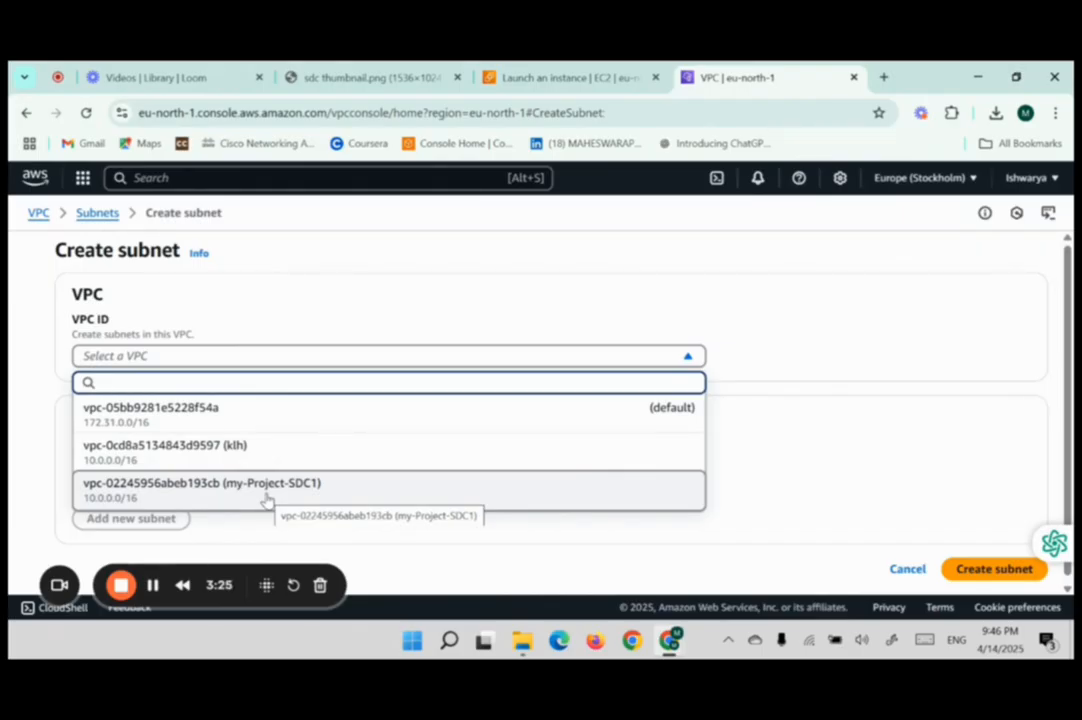
{"action": "left_click", "coordinate": [321, 492]}
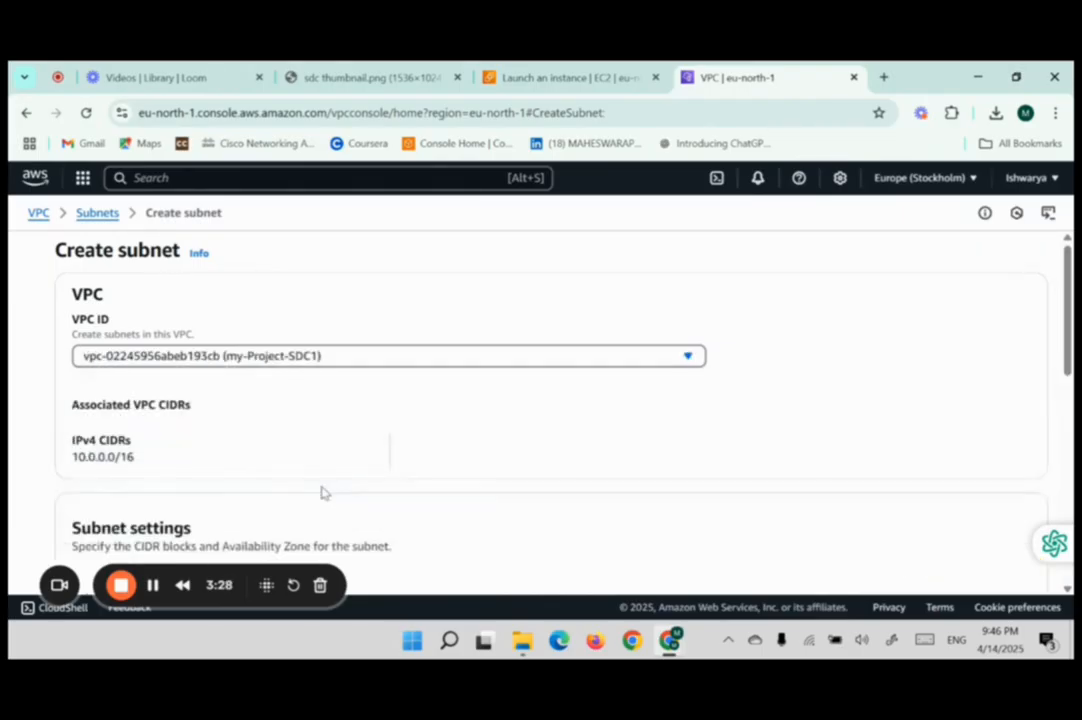
{"action": "scroll", "coordinate": [577, 437], "scroll_direction": "down", "scroll_amount": 3}
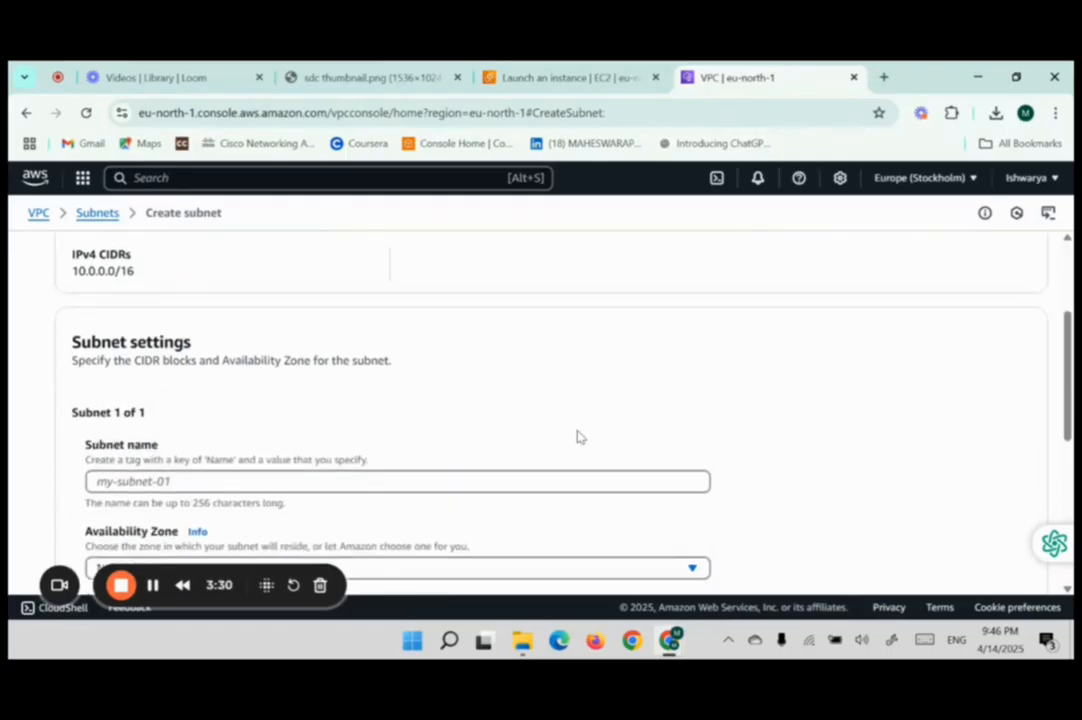
- Name the subnet my-Project-SDC1 and set its Availability Zone to Europe (Stockholm) / eu-north-1a
{"action": "left_click", "coordinate": [364, 416]}
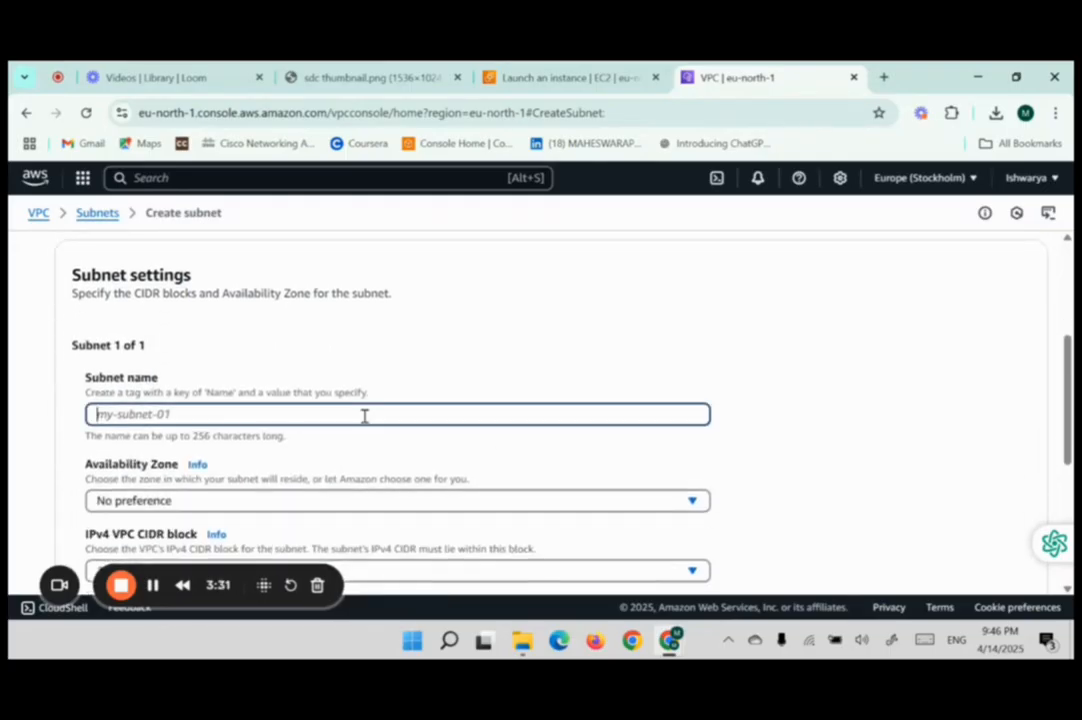
{"action": "type", "text": "my"}
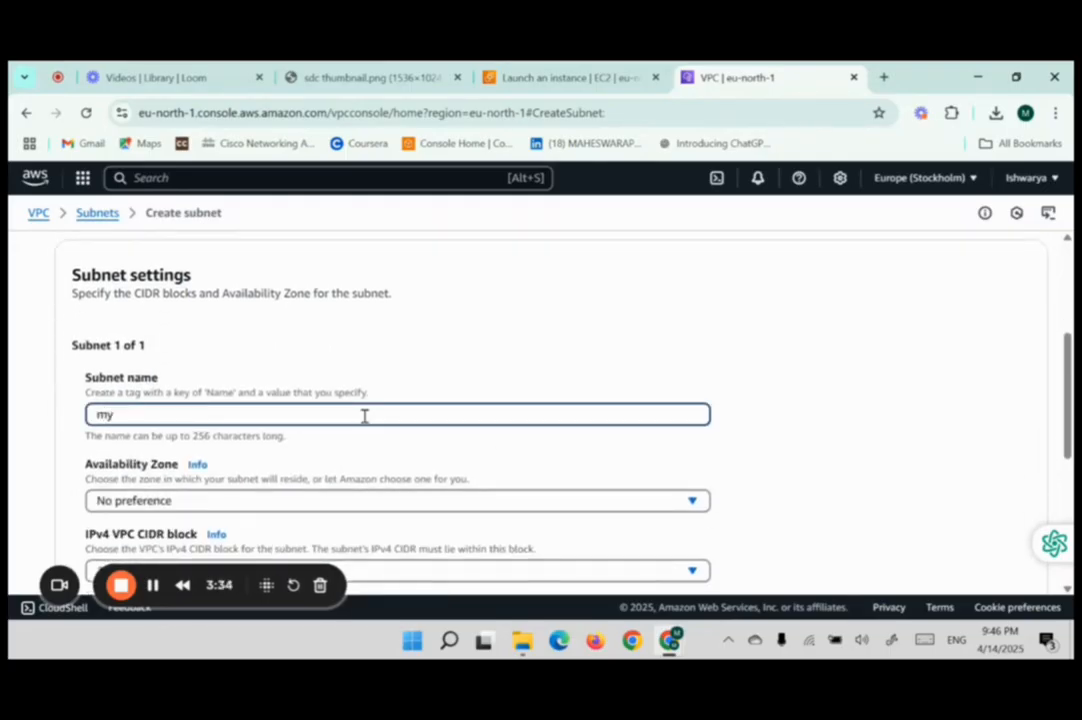
{"action": "type", "text": "-Project-SDC1"}
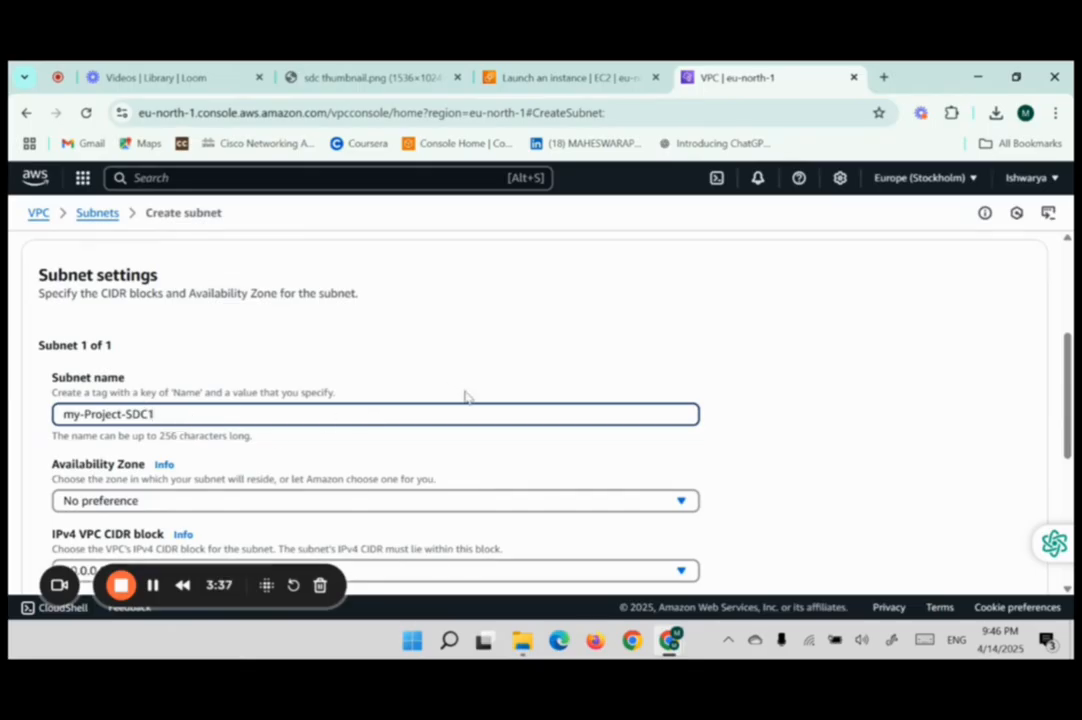
{"action": "scroll", "coordinate": [428, 403], "scroll_direction": "down", "scroll_amount": 1}
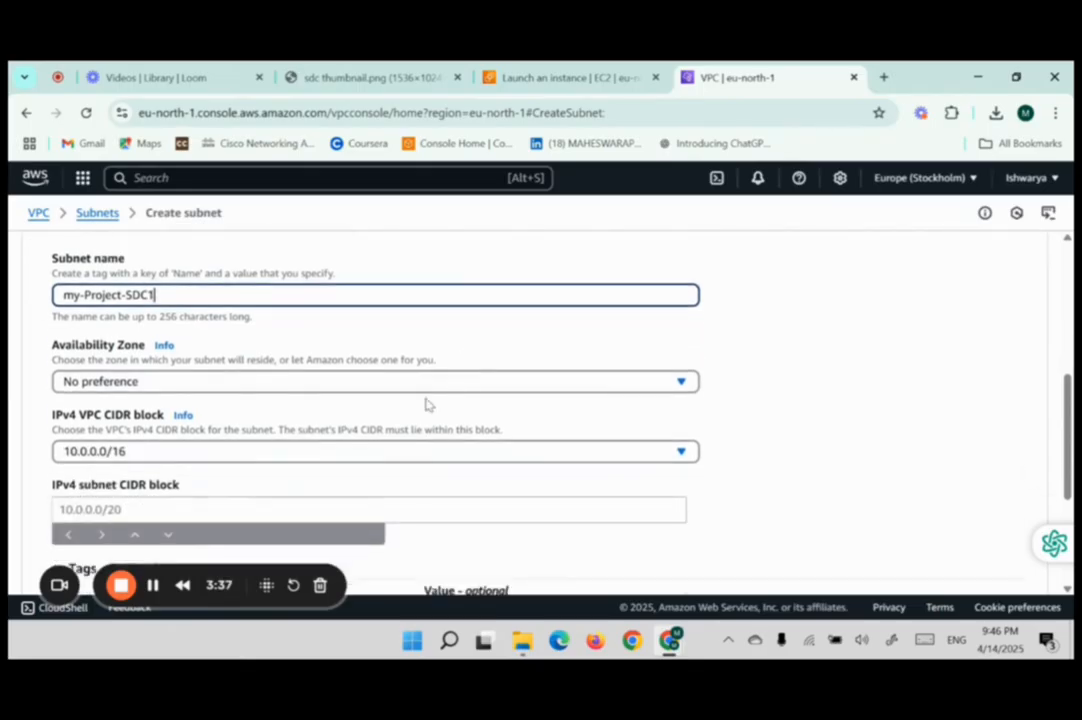
{"action": "left_click", "coordinate": [224, 383]}
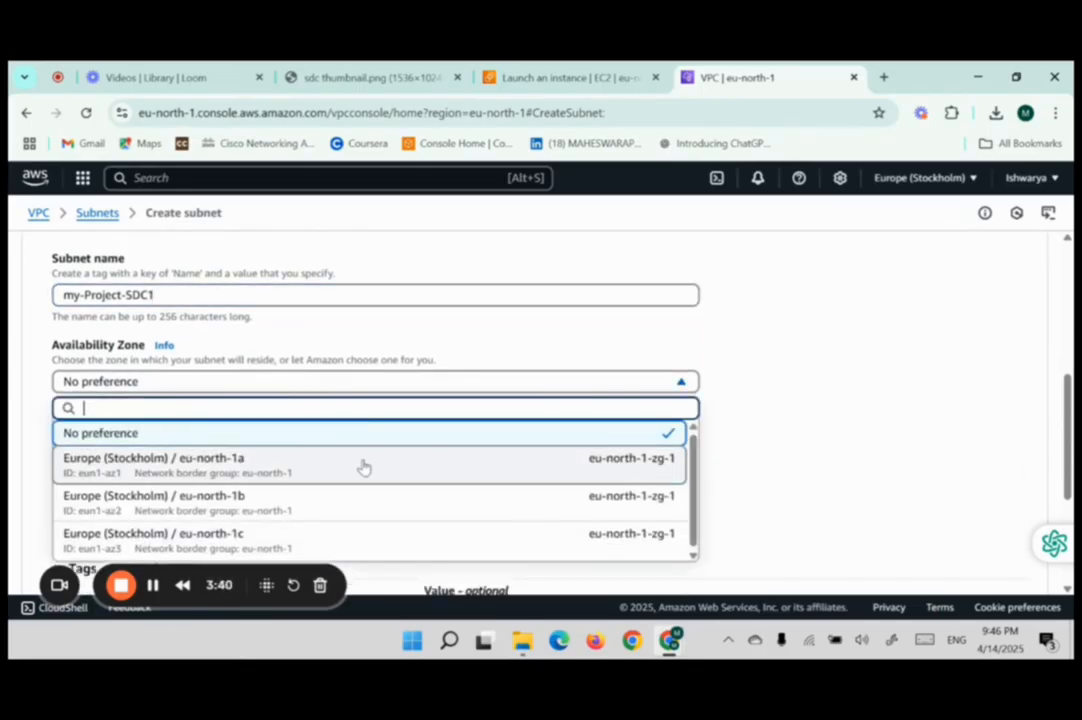
{"action": "scroll", "coordinate": [362, 466], "scroll_direction": "down", "scroll_amount": 1}
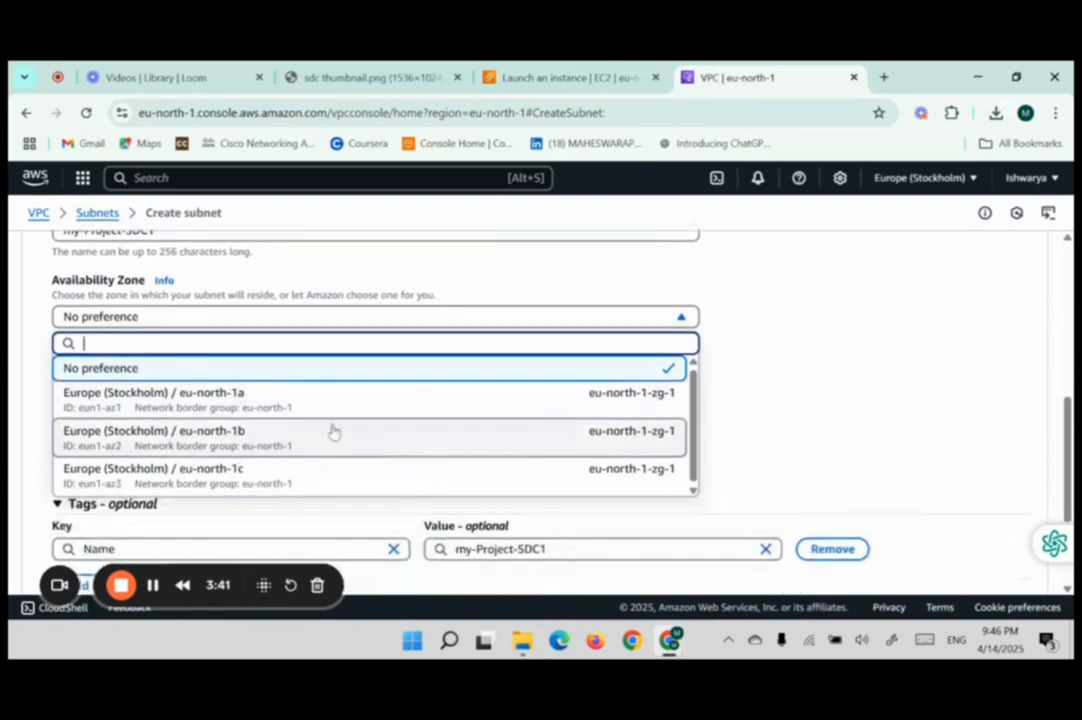
{"action": "left_click", "coordinate": [336, 400]}
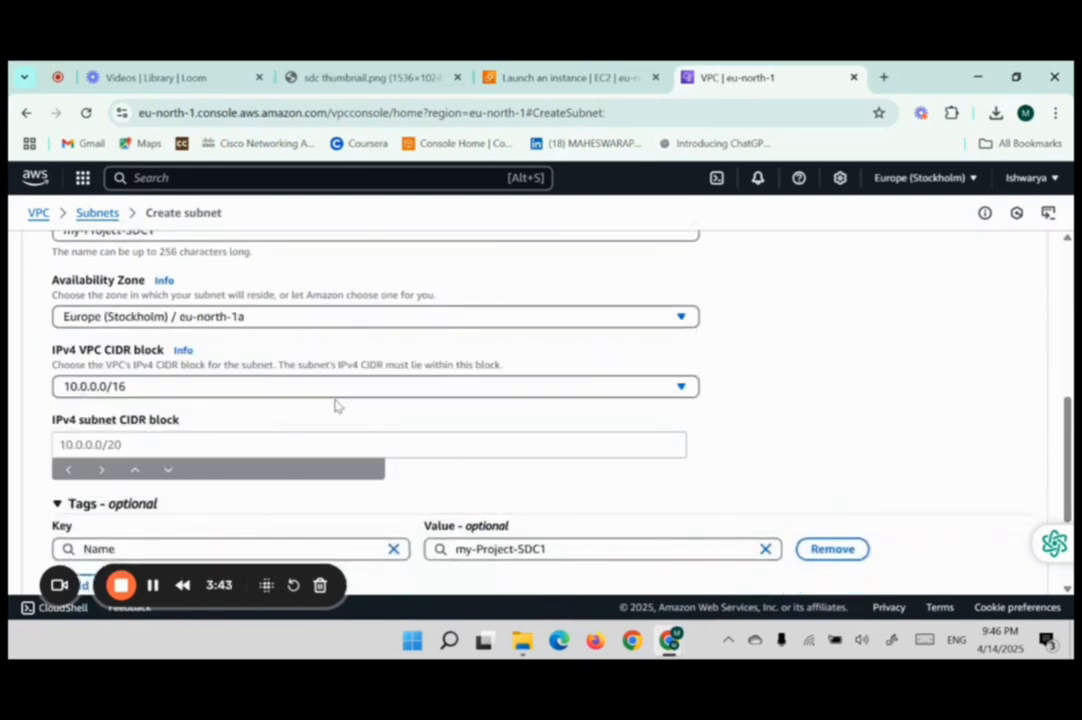
- Choose the 10.0.0.0/16 VPC CIDR block, set the subnet's IPv4 CIDR block to 10.0.0.0/20, and create the subnet
{"action": "left_click", "coordinate": [282, 388]}
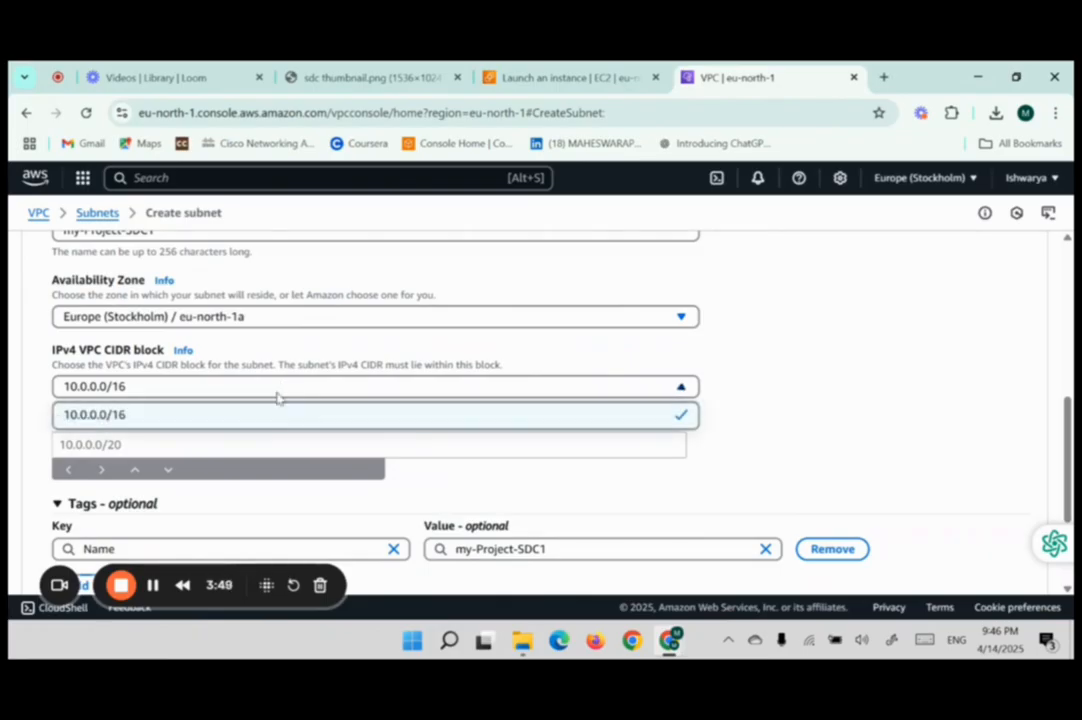
{"action": "left_click", "coordinate": [266, 415]}
{"action": "scroll", "coordinate": [633, 442], "scroll_direction": "down", "scroll_amount": 2}
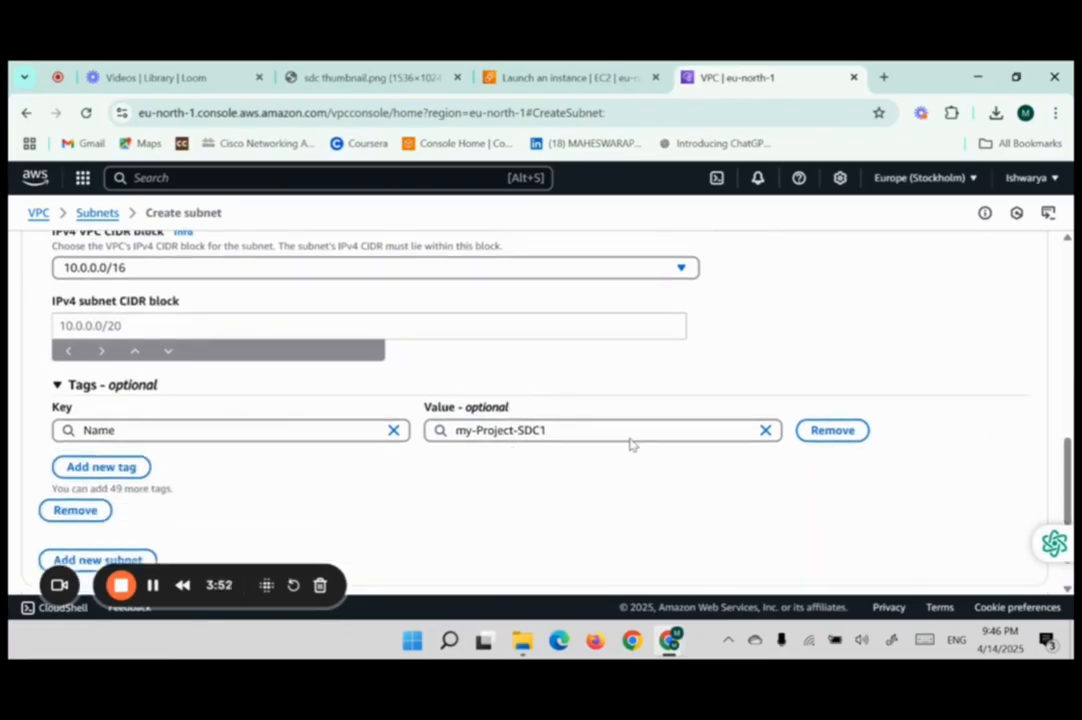
{"action": "scroll", "coordinate": [900, 540], "scroll_direction": "down", "scroll_amount": 1}
{"action": "left_click", "coordinate": [990, 565]}
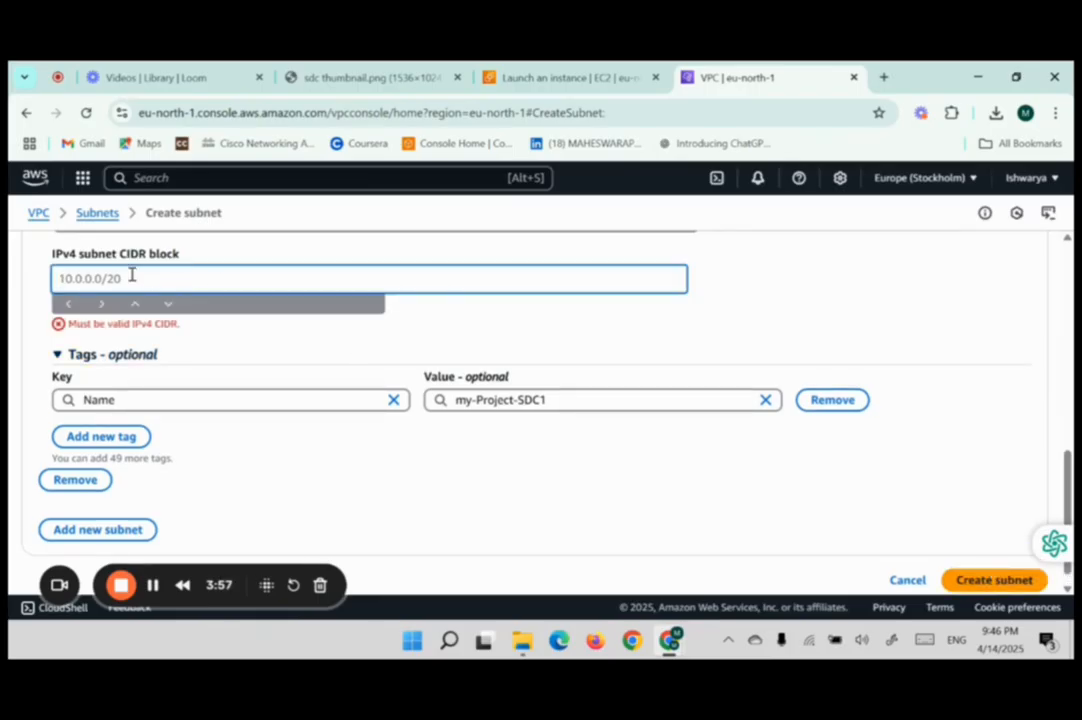
{"action": "scroll", "coordinate": [131, 280], "scroll_direction": "up", "scroll_amount": 1}
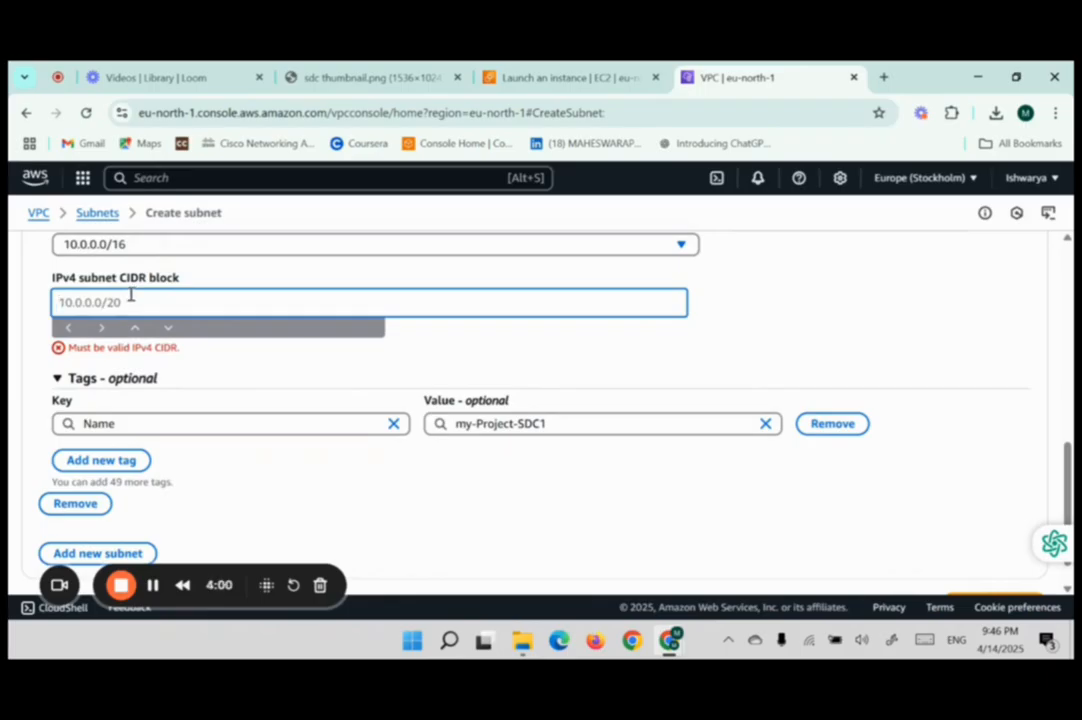
{"action": "type", "text": "10.0.0.0/20"}
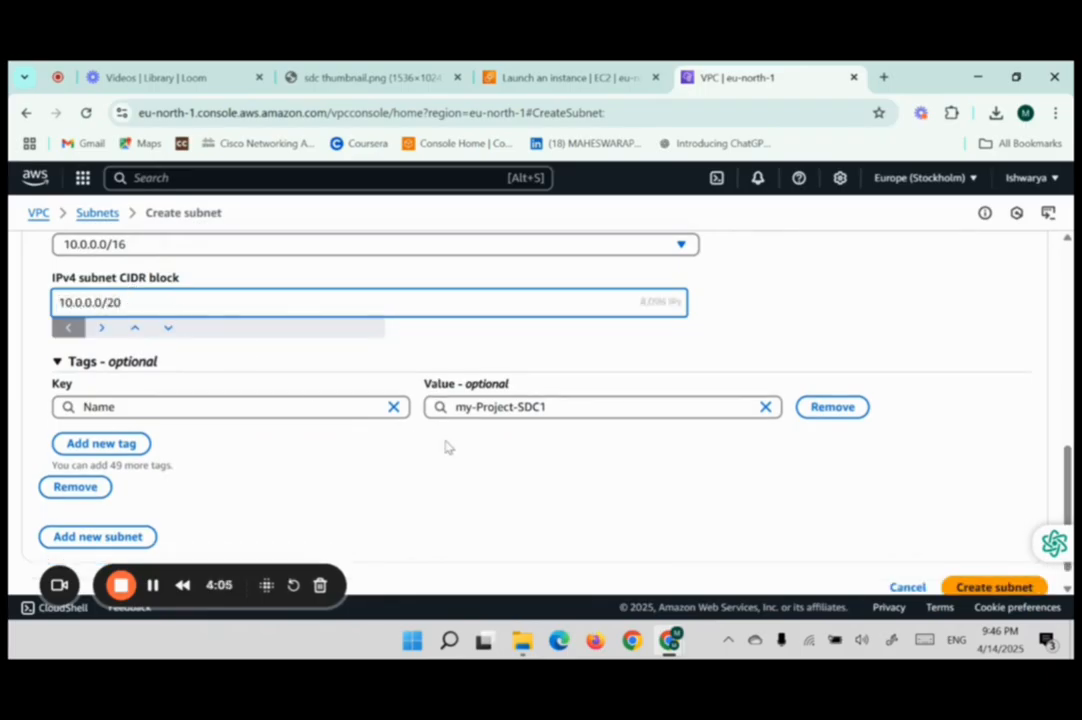
{"action": "scroll", "coordinate": [697, 448], "scroll_direction": "down", "scroll_amount": 1}
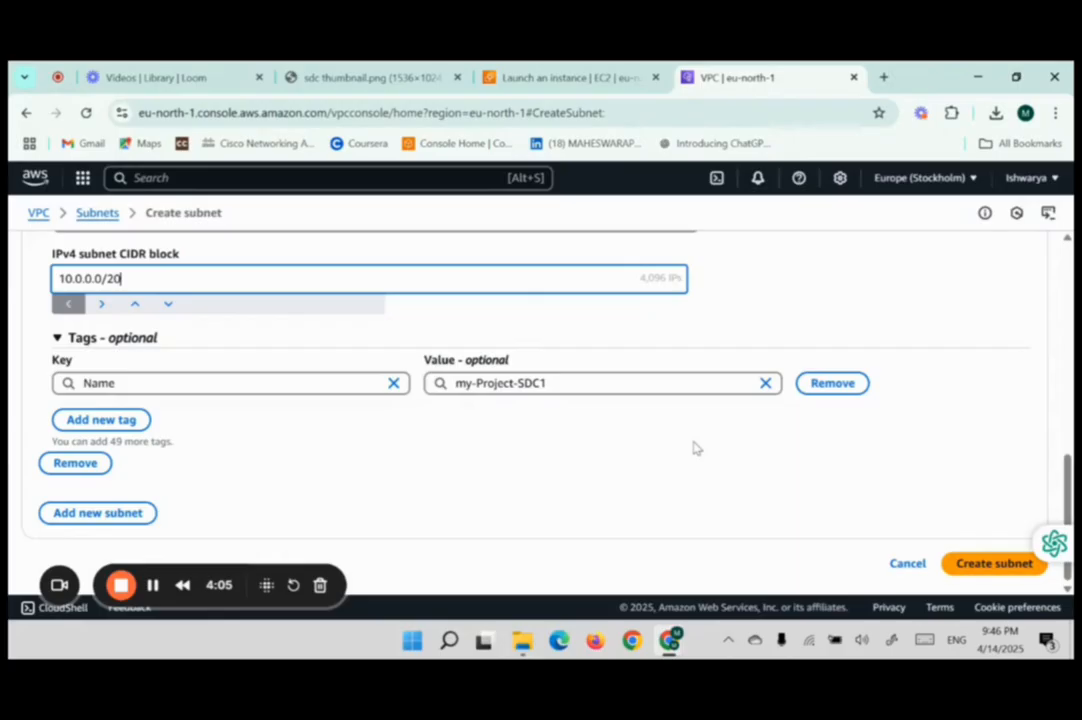
{"action": "left_click", "coordinate": [965, 562]}
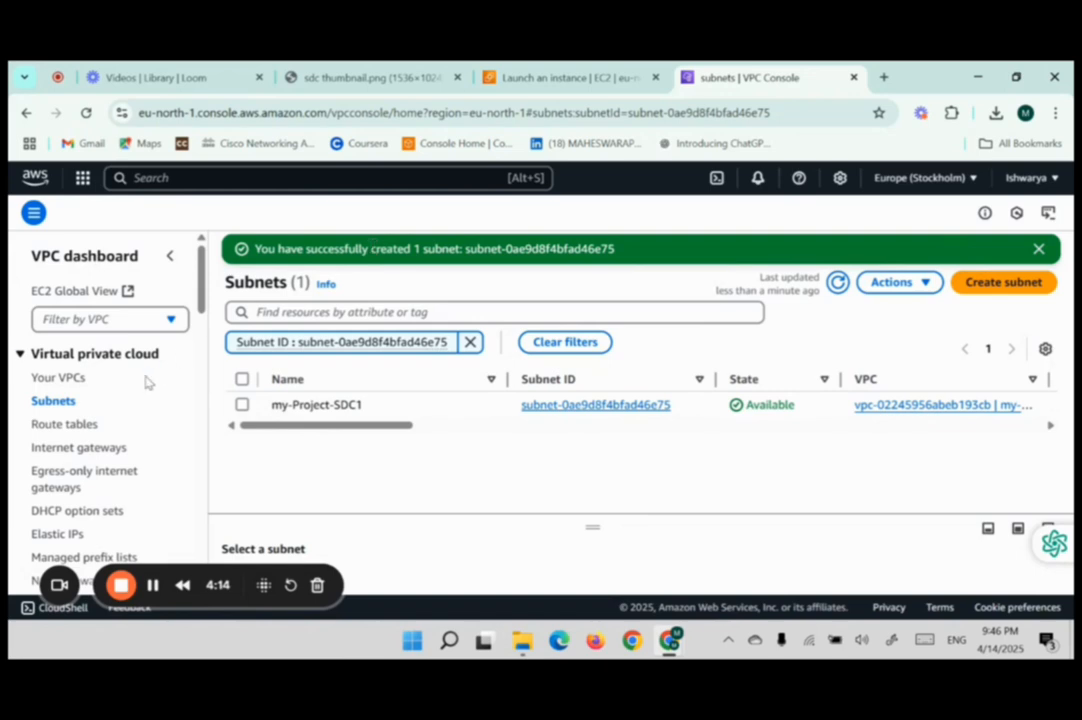
- Create a route table named my-rt-Project-SDC1 in the my-Project-SDC1 VPC
{"action": "left_click", "coordinate": [64, 424]}
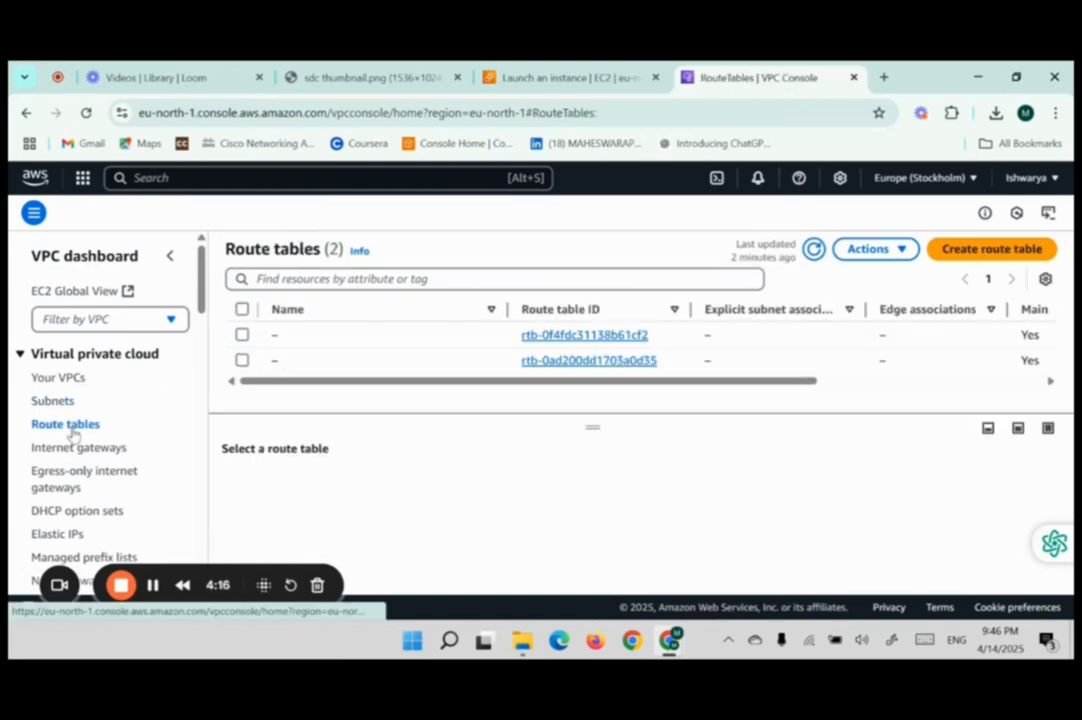
{"action": "left_click", "coordinate": [970, 250]}
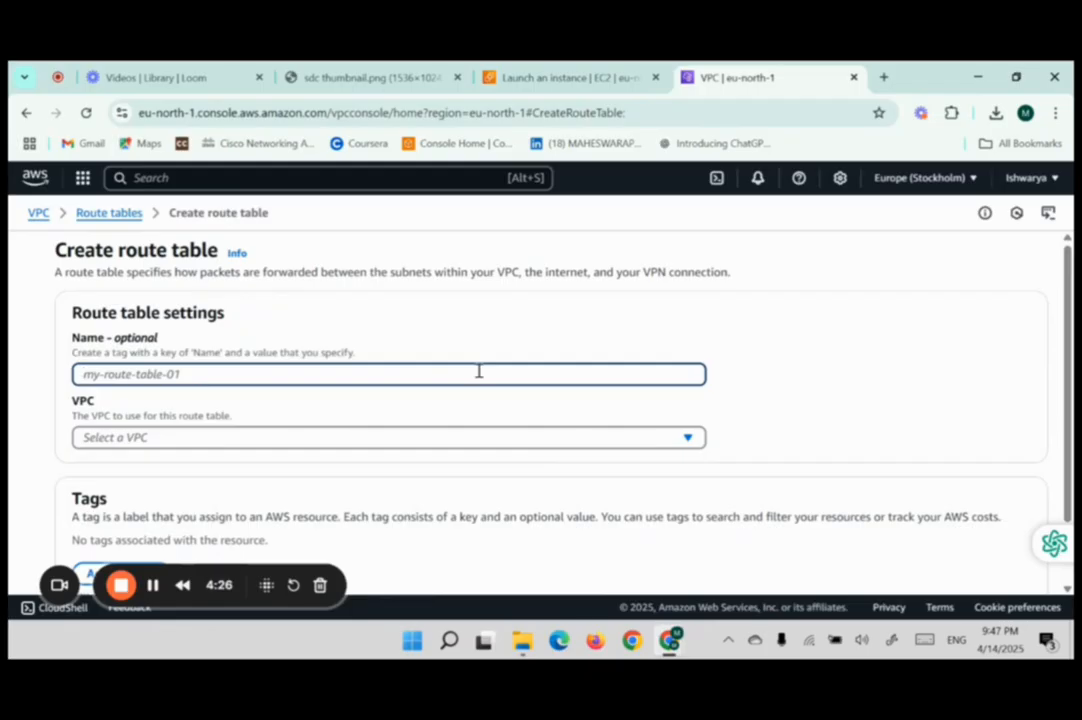
{"action": "type", "text": "my"}
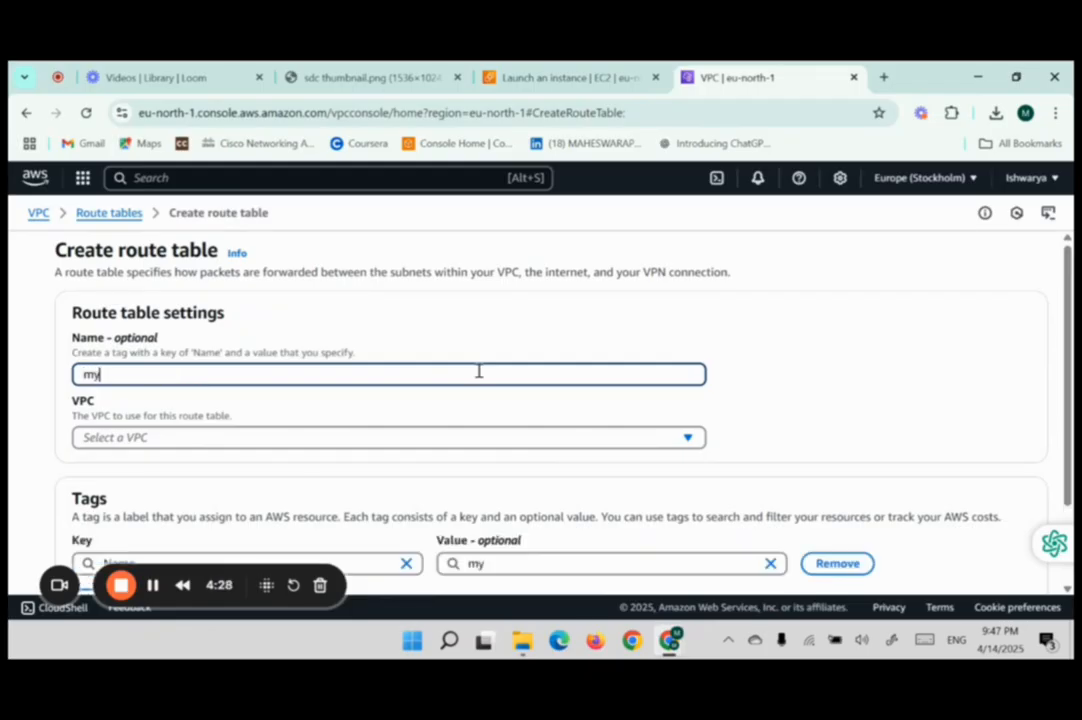
{"action": "type", "text": "-rt-Project-SDC1"}
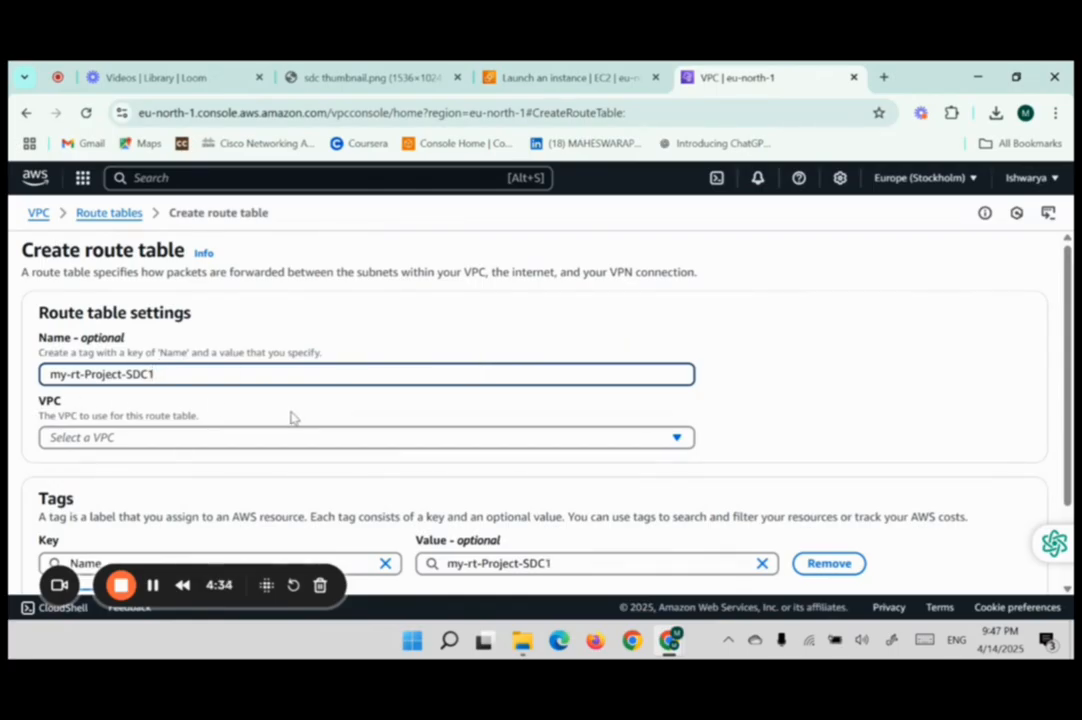
{"action": "scroll", "coordinate": [292, 418], "scroll_direction": "down", "scroll_amount": 2}
{"action": "left_click", "coordinate": [272, 362]}
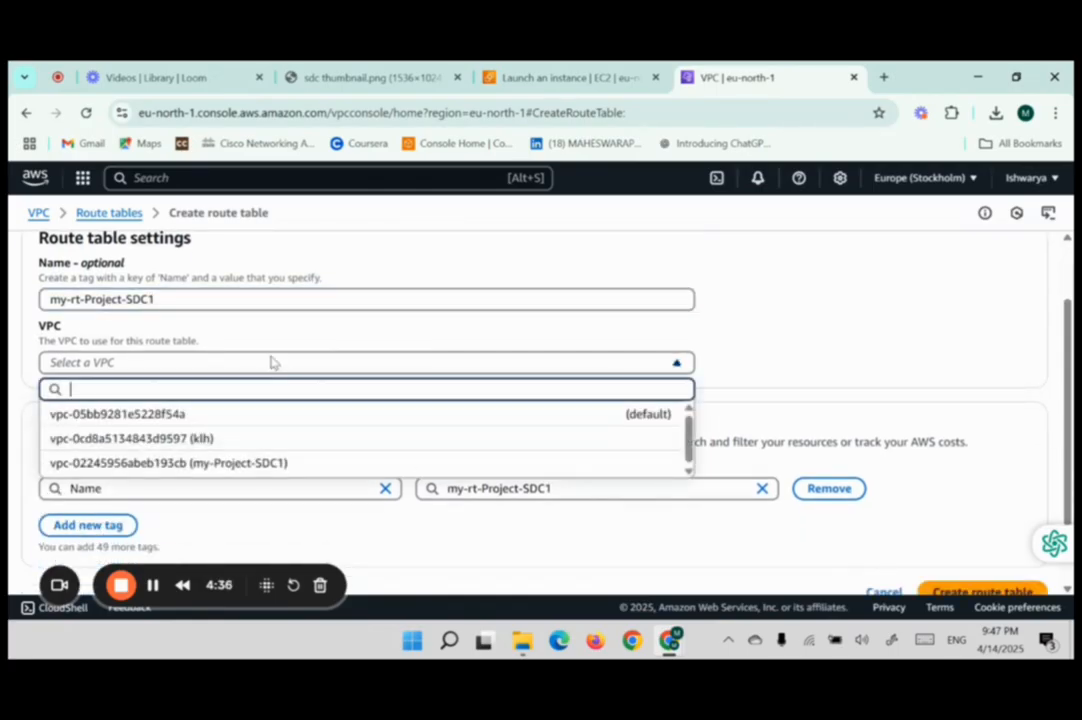
{"action": "left_click", "coordinate": [252, 462]}
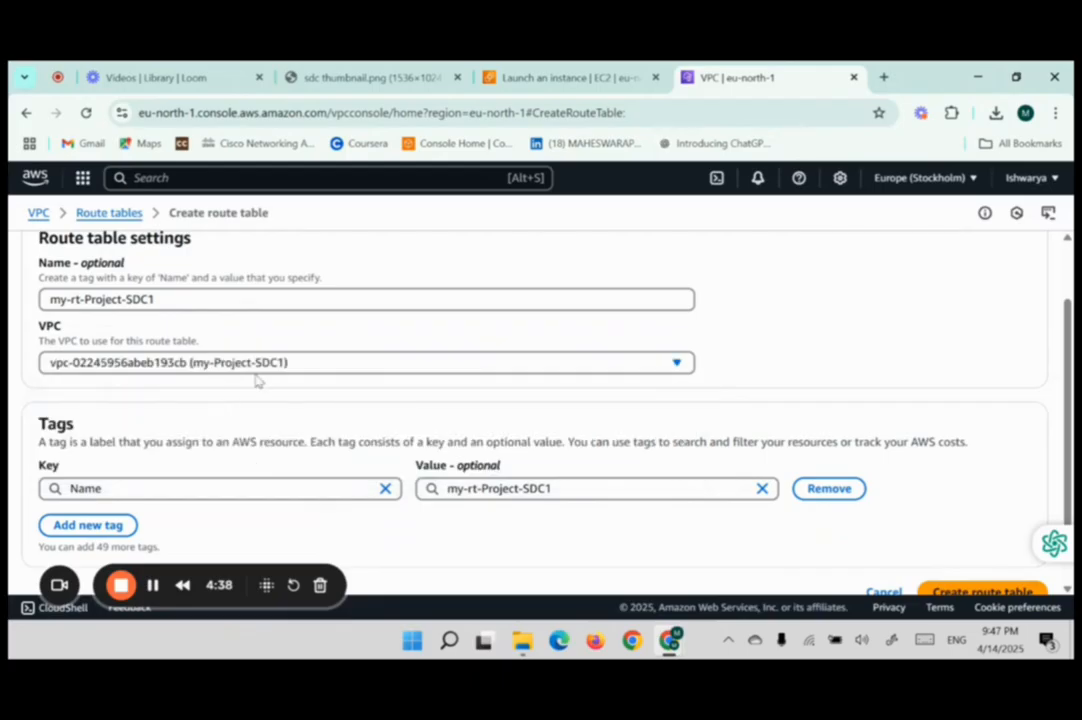
{"action": "scroll", "coordinate": [295, 393], "scroll_direction": "down", "scroll_amount": 1}
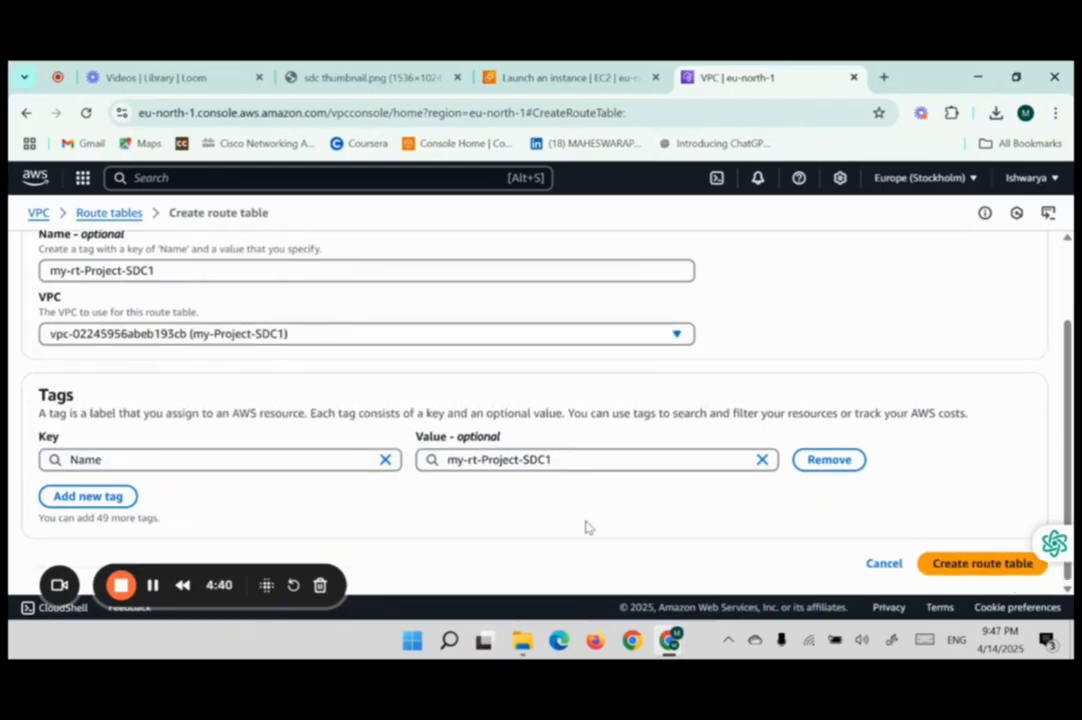
{"action": "left_click", "coordinate": [946, 566]}
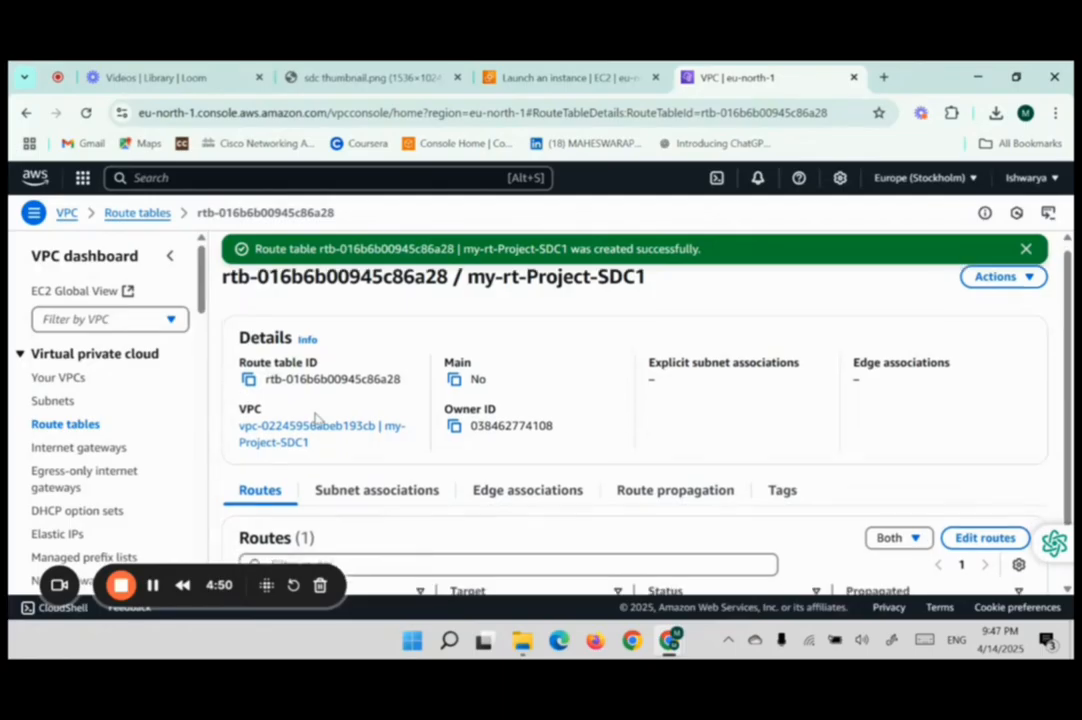
- Create an internet gateway with the name tag my-ig-Project-SDC1
{"action": "scroll", "coordinate": [316, 420], "scroll_direction": "down", "scroll_amount": 1}
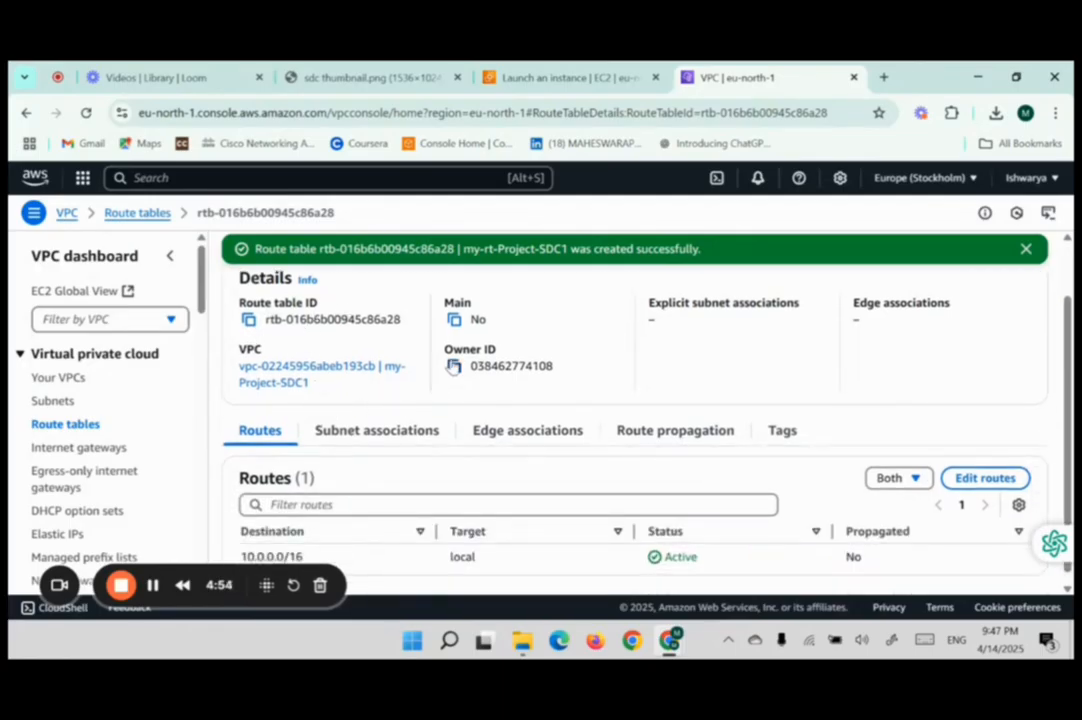
{"action": "scroll", "coordinate": [529, 369], "scroll_direction": "down", "scroll_amount": 1}
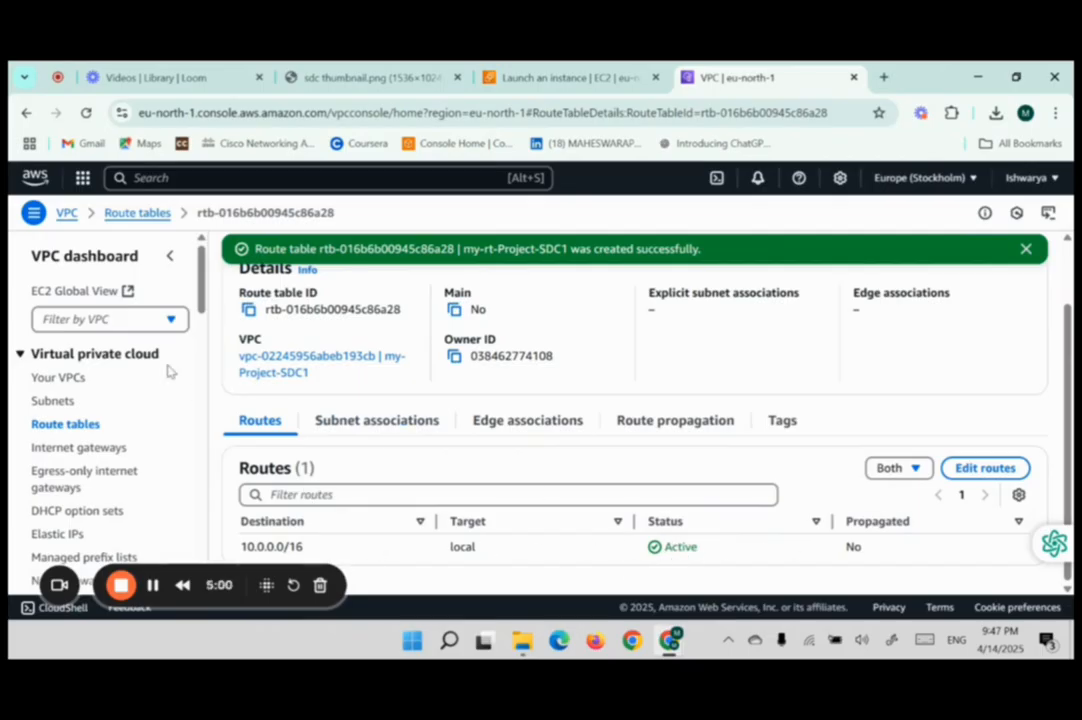
{"action": "scroll", "coordinate": [111, 421], "scroll_direction": "down", "scroll_amount": 1}
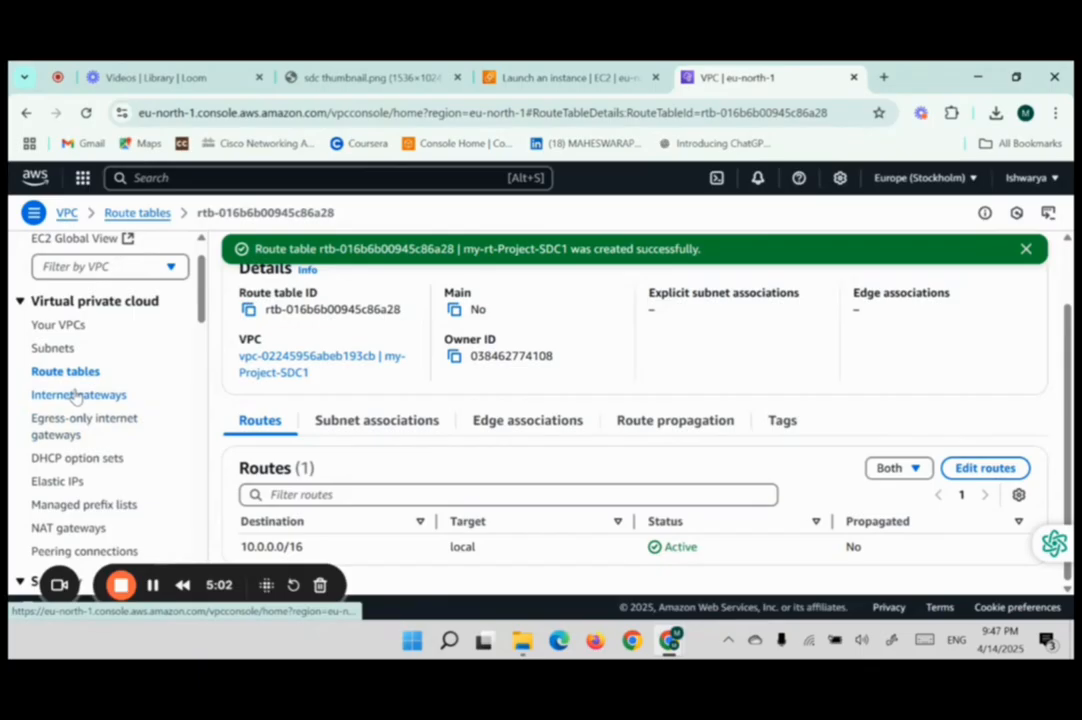
{"action": "left_click", "coordinate": [75, 396]}
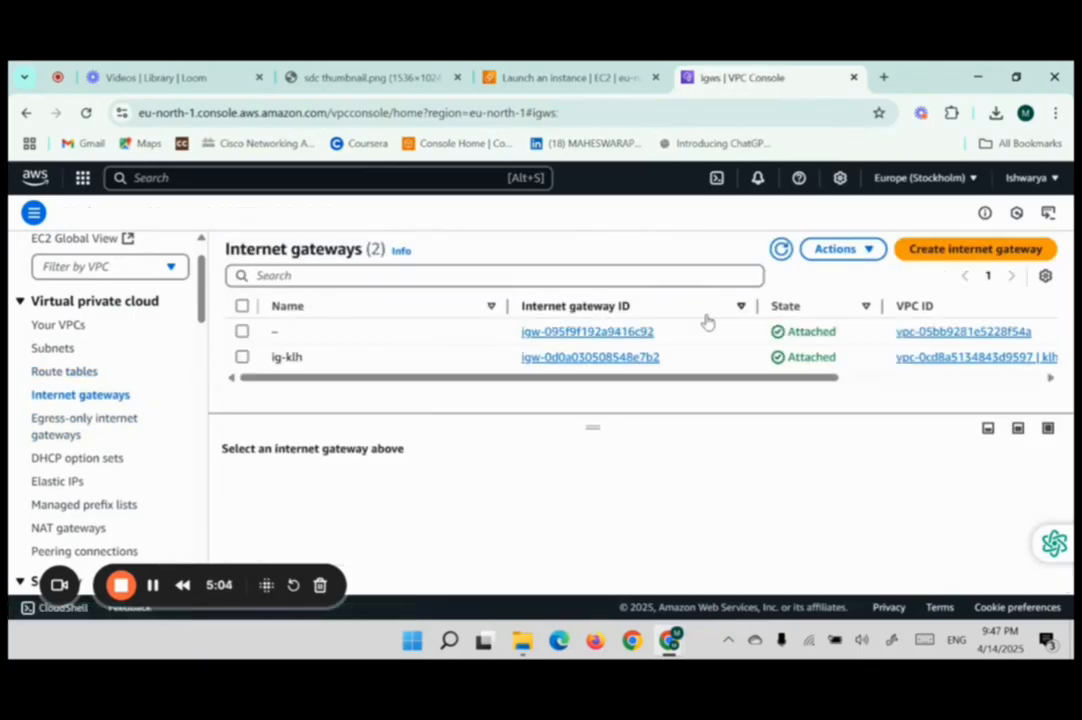
{"action": "left_click", "coordinate": [929, 254]}
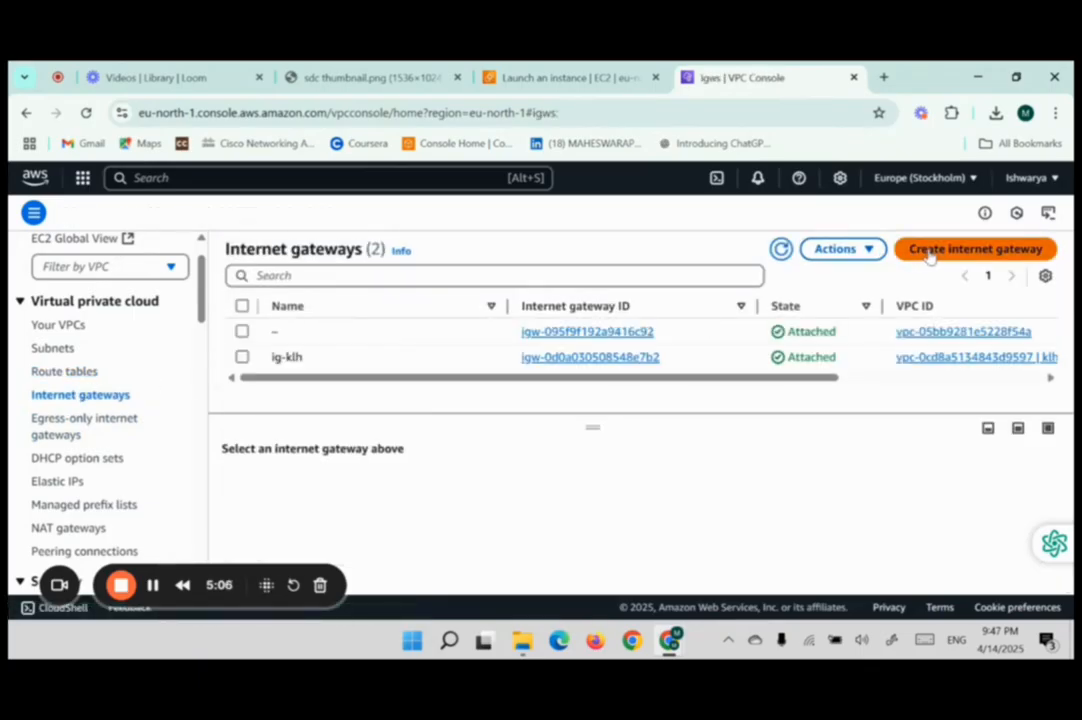
{"action": "left_click", "coordinate": [325, 372]}
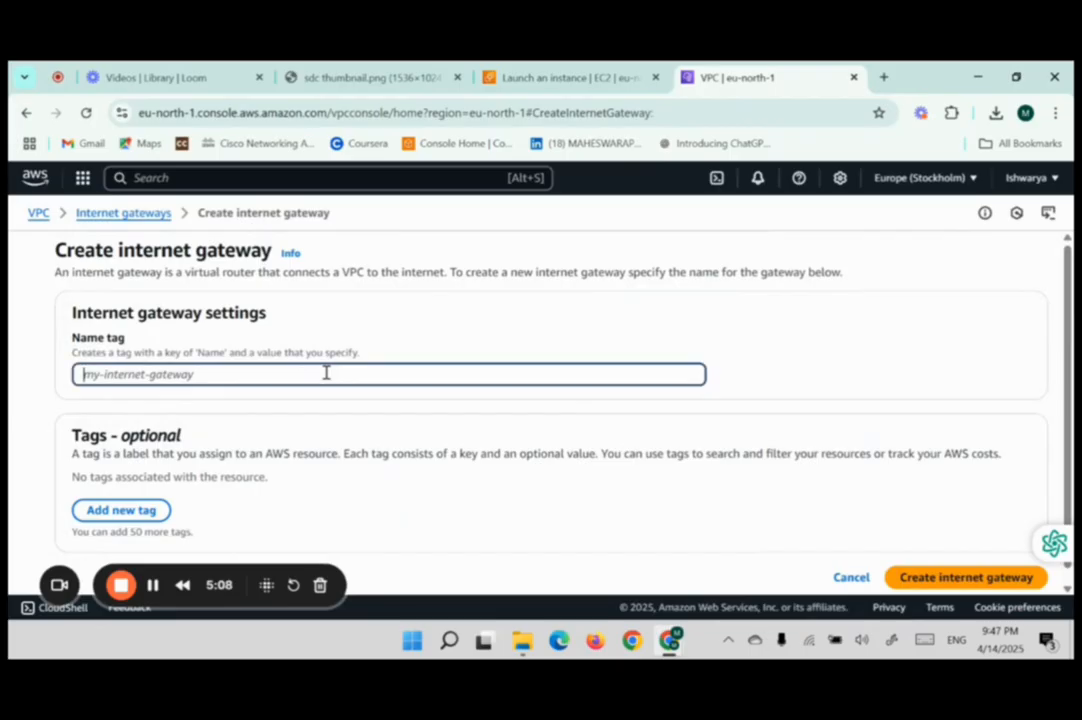
{"action": "type", "text": "my-"}
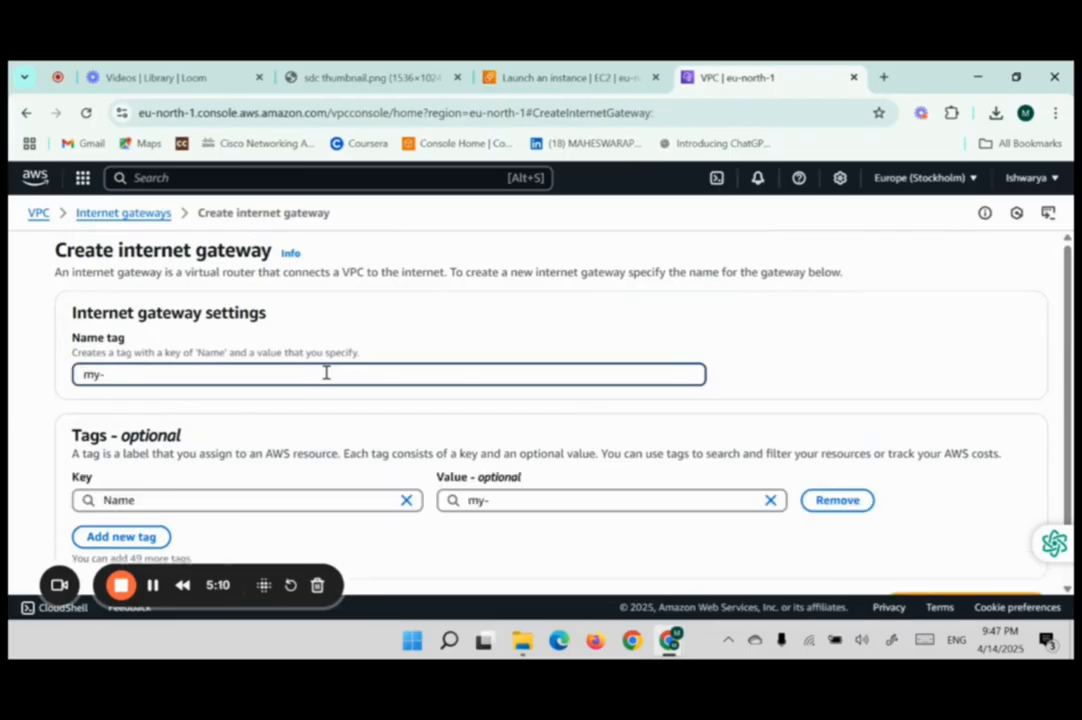
{"action": "type", "text": "ig-Project-SDC1"}
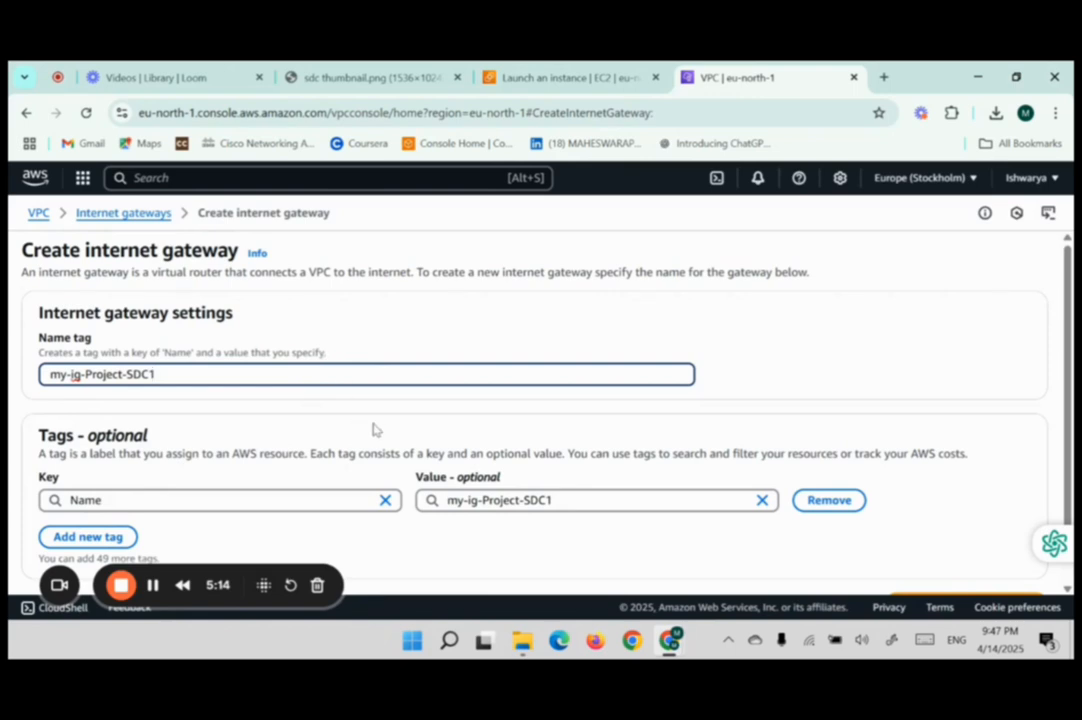
{"action": "scroll", "coordinate": [376, 432], "scroll_direction": "down", "scroll_amount": 1}
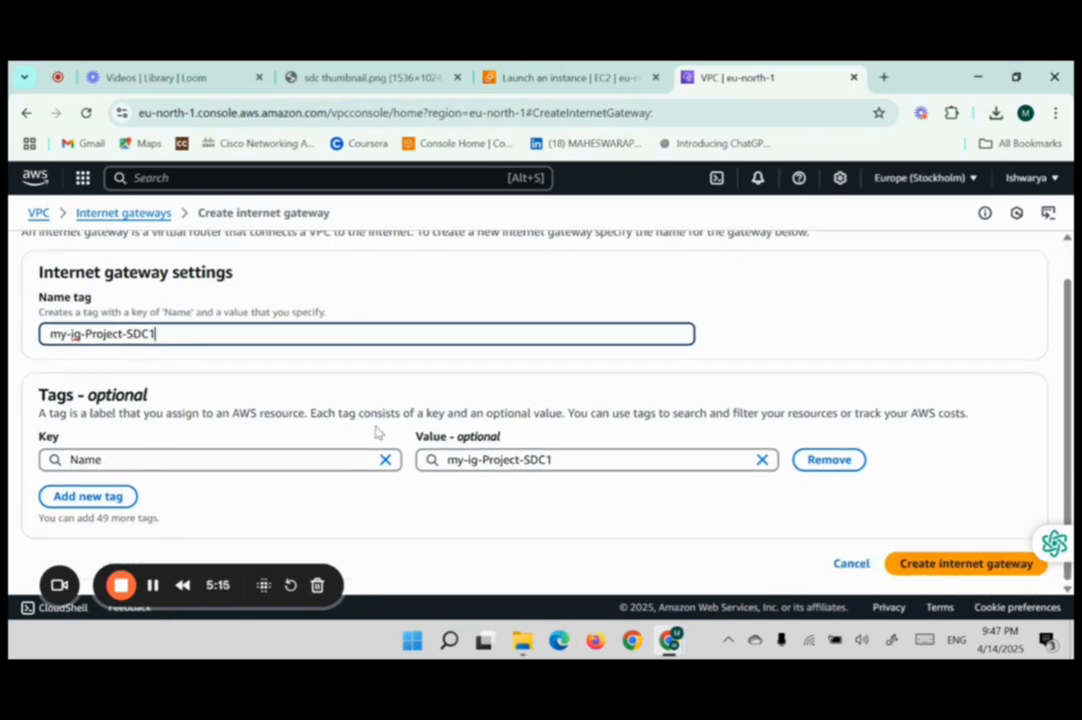
{"action": "left_click", "coordinate": [942, 563]}
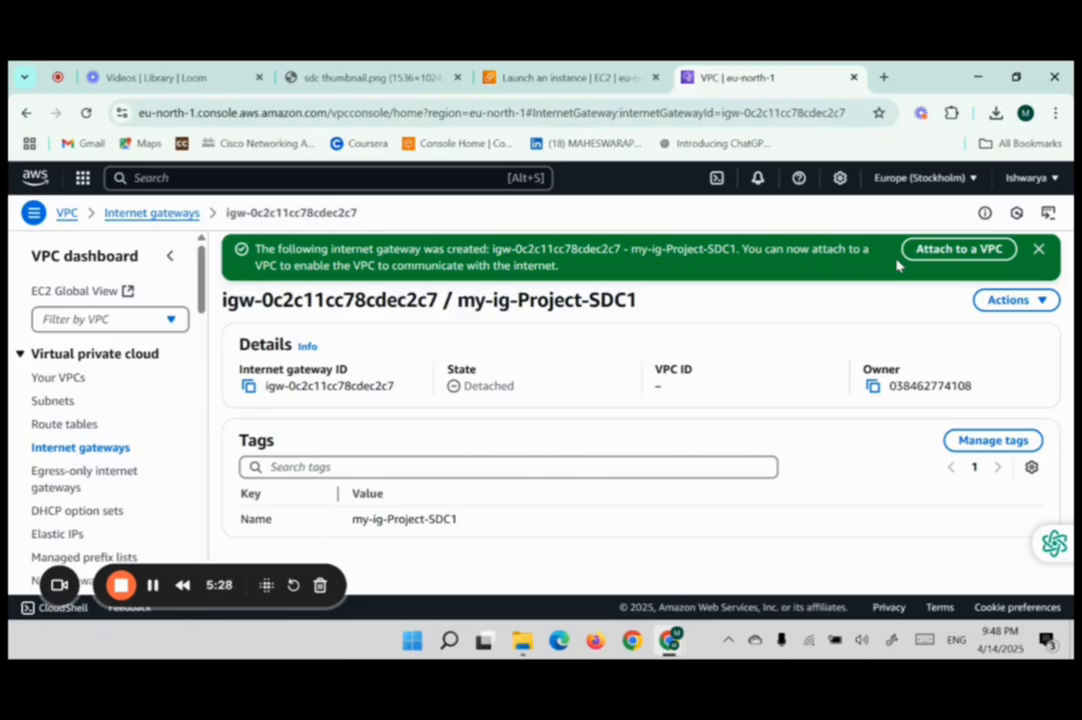
- Attach the new internet gateway to the my-Project-SDC1 VPC
{"action": "left_click", "coordinate": [956, 254]}
{"action": "left_click", "coordinate": [362, 421]}
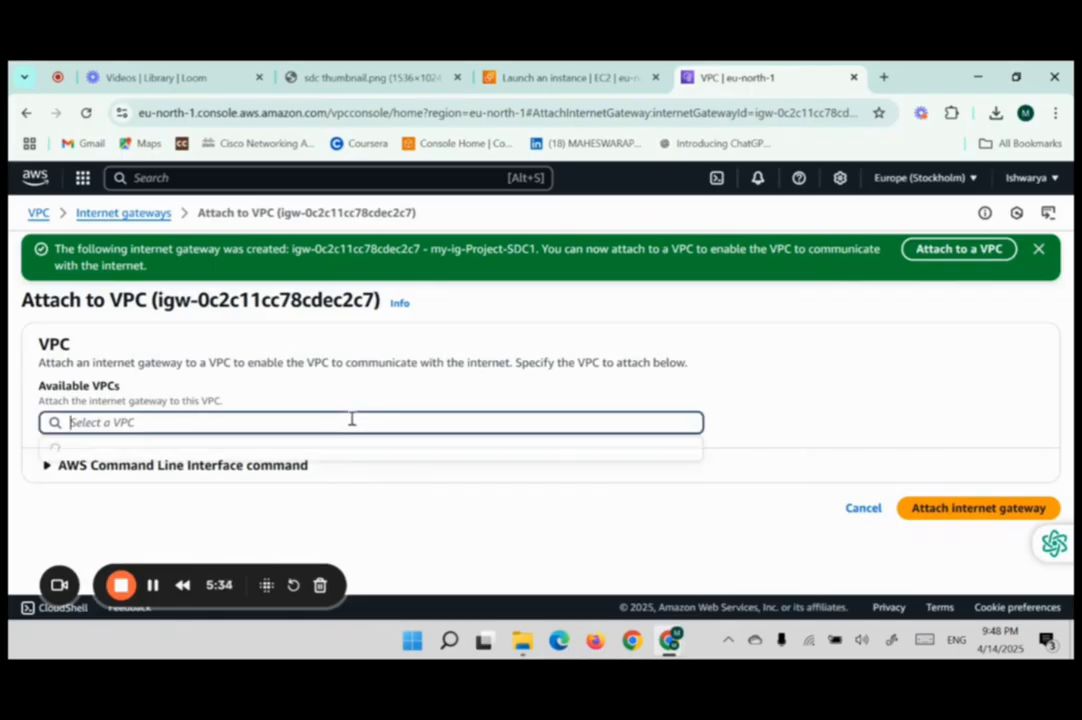
{"action": "left_click", "coordinate": [324, 452]}
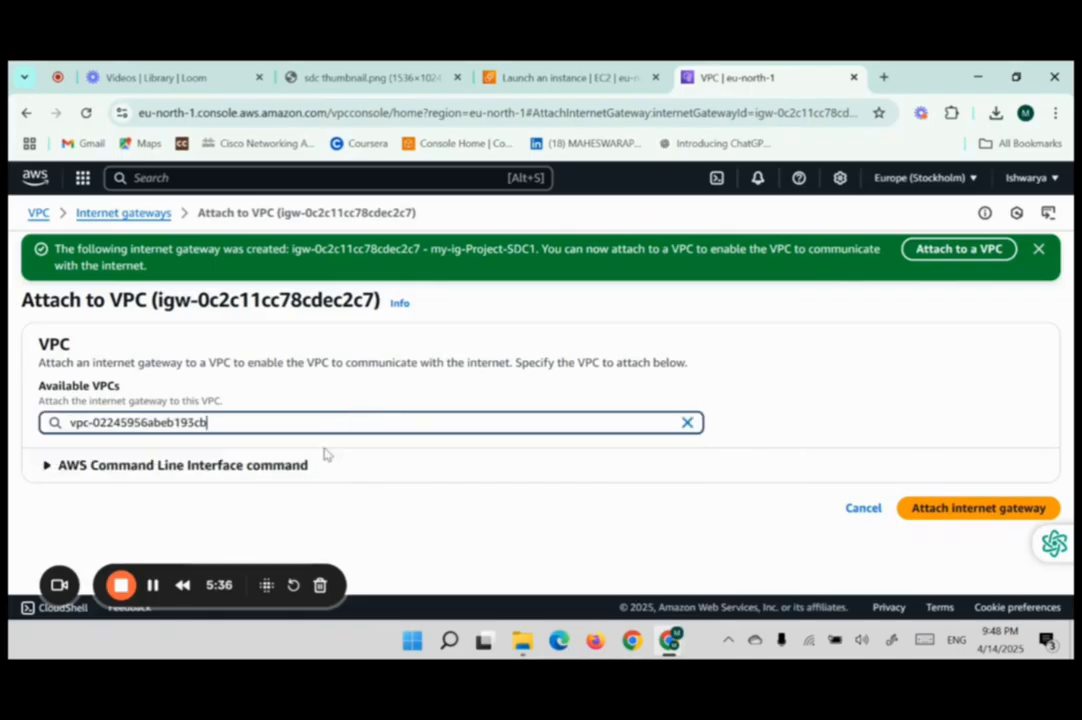
{"action": "left_click", "coordinate": [942, 511]}
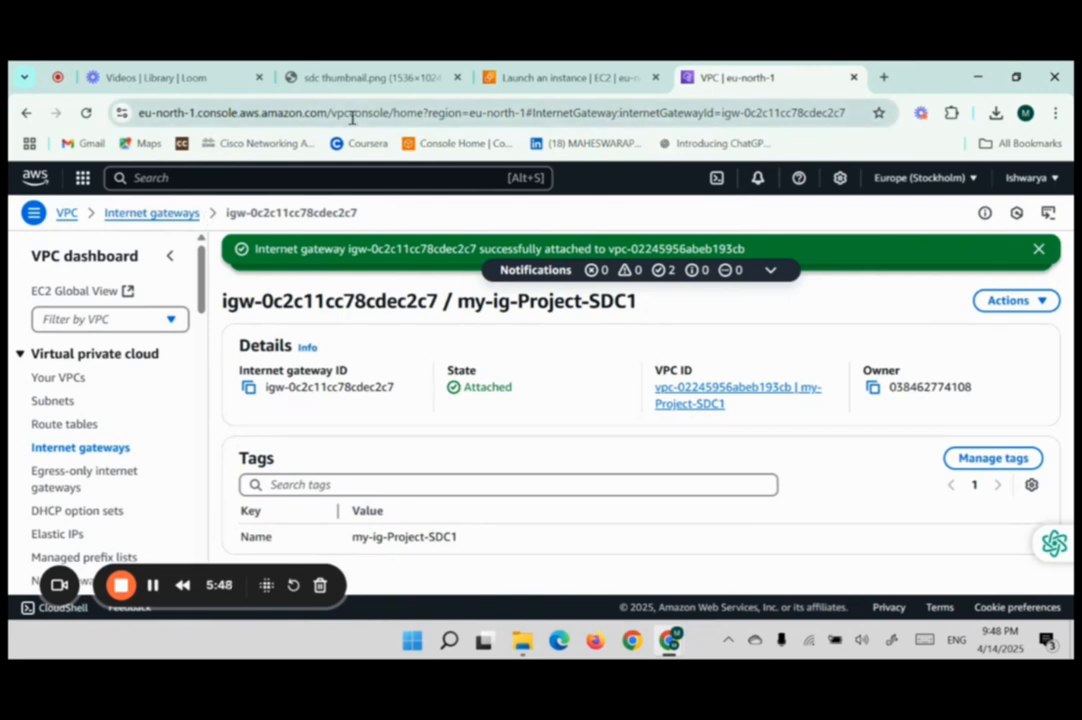
- Return to the EC2 console, list the running instances, and open the details of the Project-SDC instance
{"action": "left_click", "coordinate": [575, 82]}
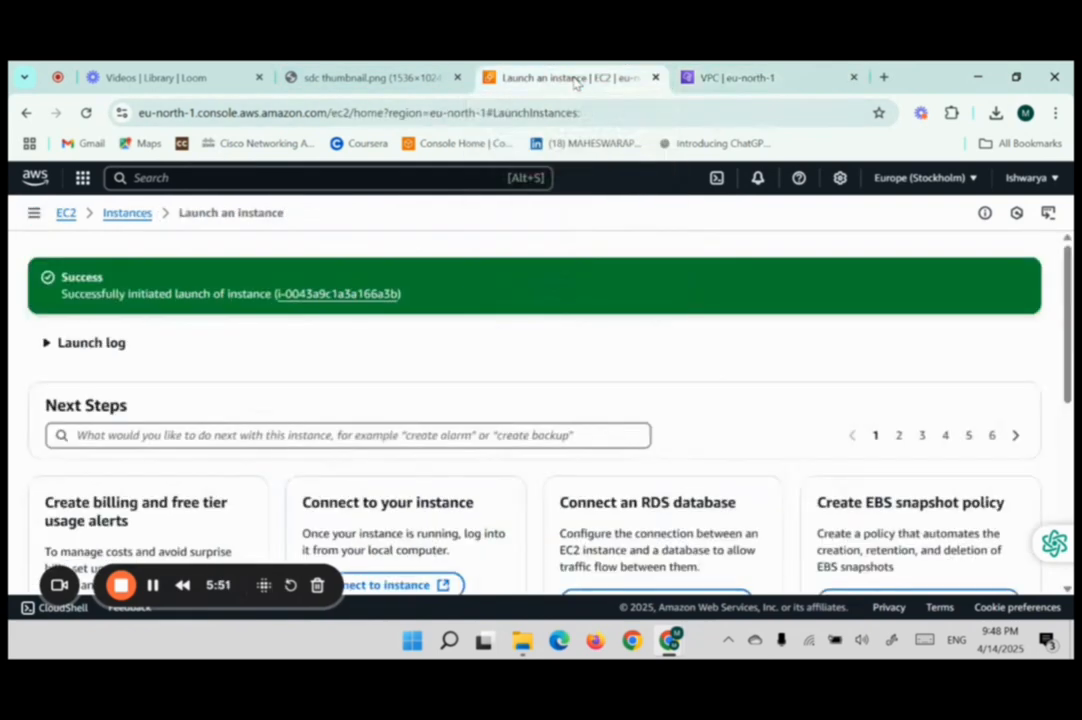
{"action": "left_click", "coordinate": [66, 214]}
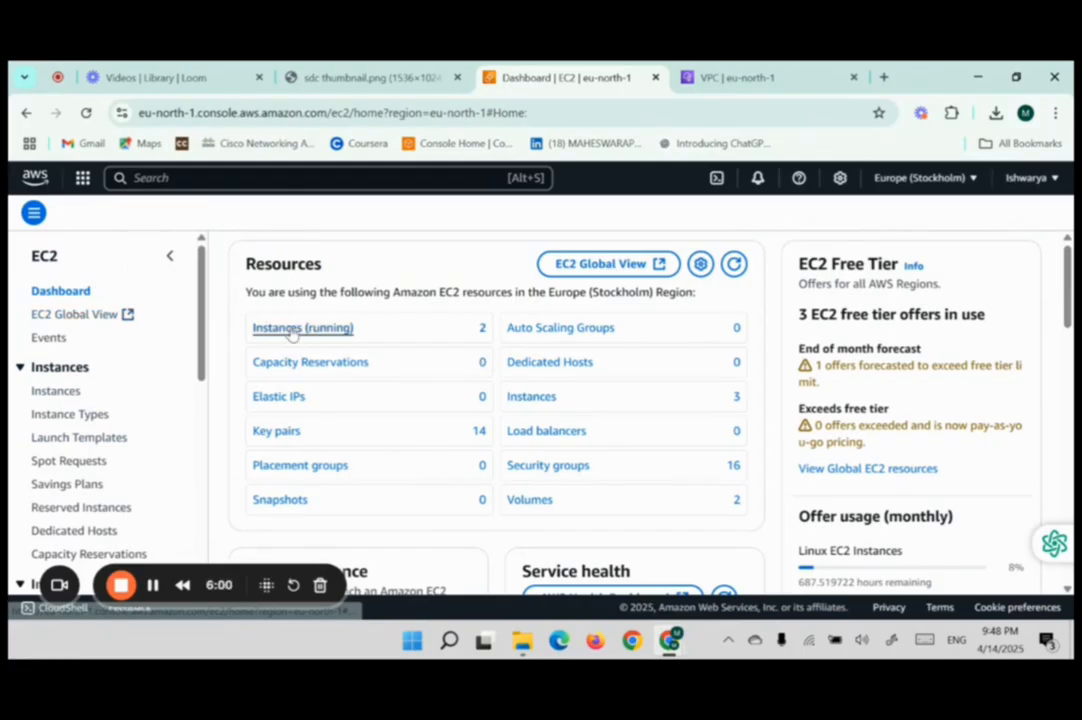
{"action": "left_click", "coordinate": [292, 331]}
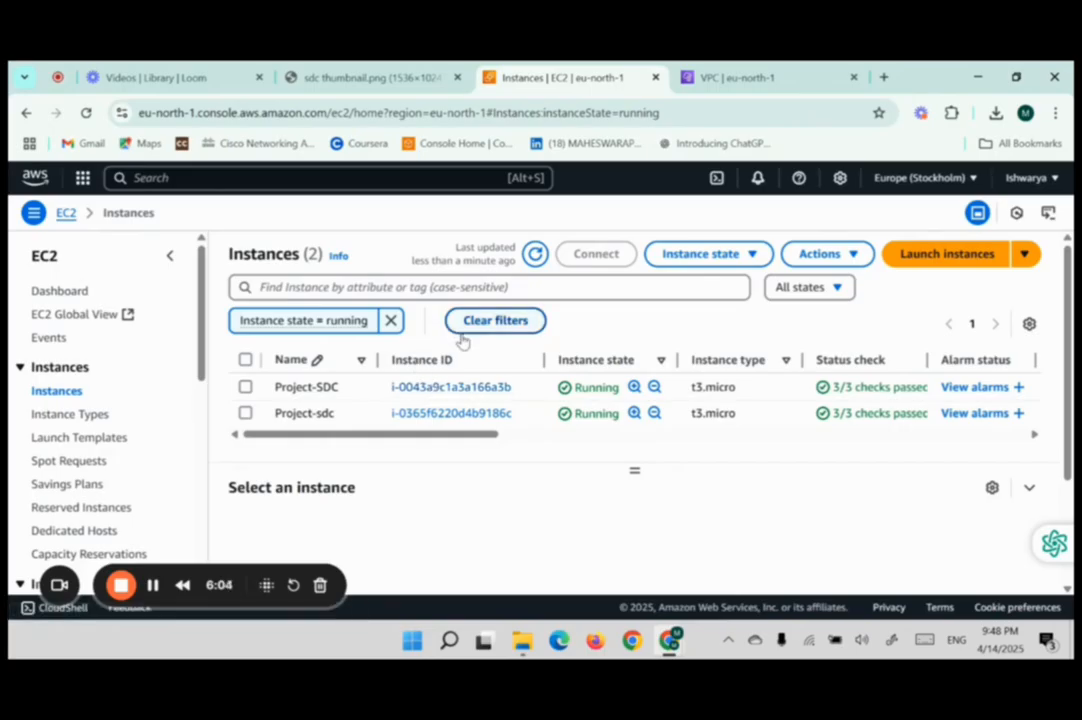
{"action": "left_click", "coordinate": [433, 389]}
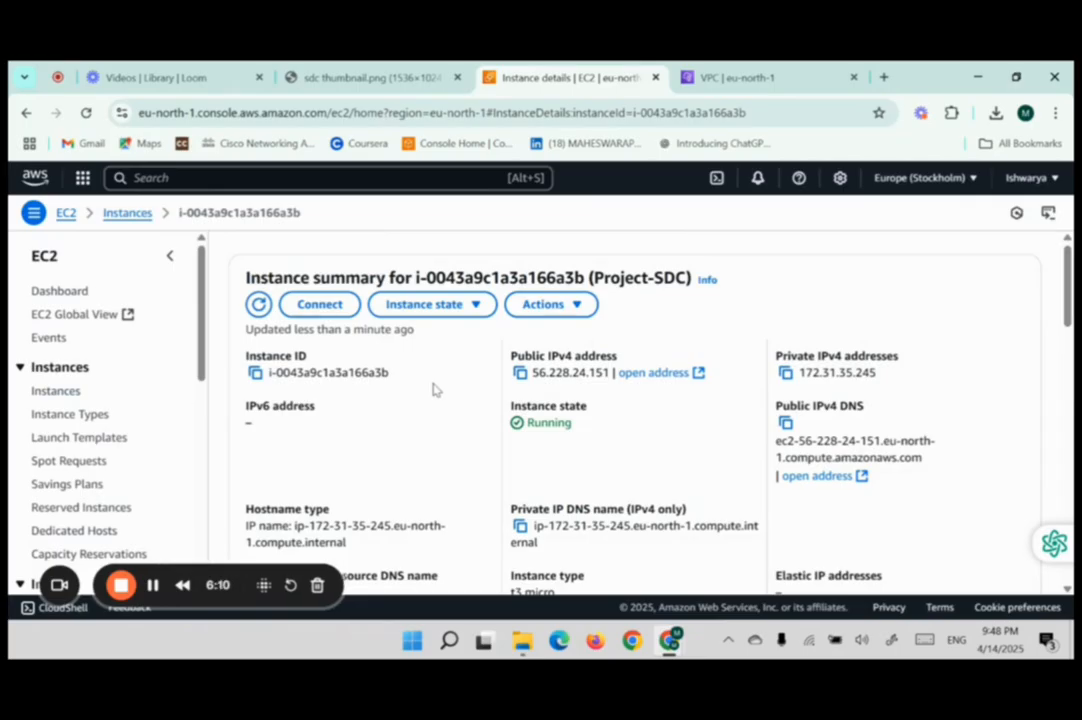
- Review the Project-SDC instance summary, including its IP addresses, instance type, VPC, subnet and AMI details
{"action": "scroll", "coordinate": [470, 375], "scroll_direction": "down", "scroll_amount": 1}
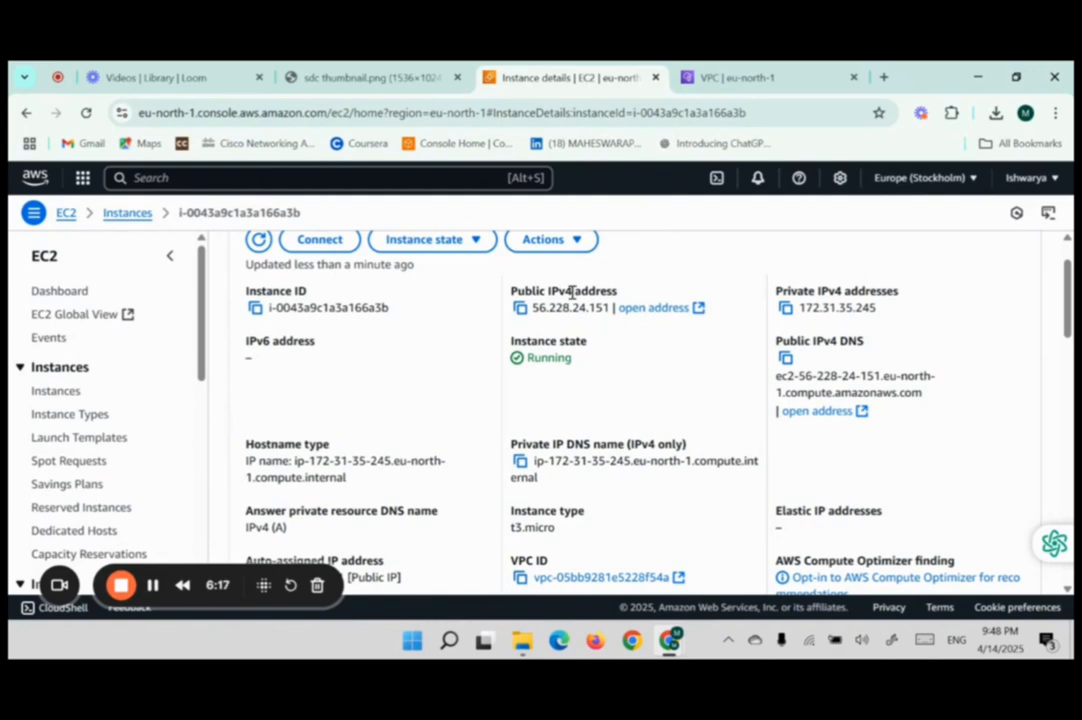
{"action": "scroll", "coordinate": [572, 291], "scroll_direction": "down", "scroll_amount": 1}
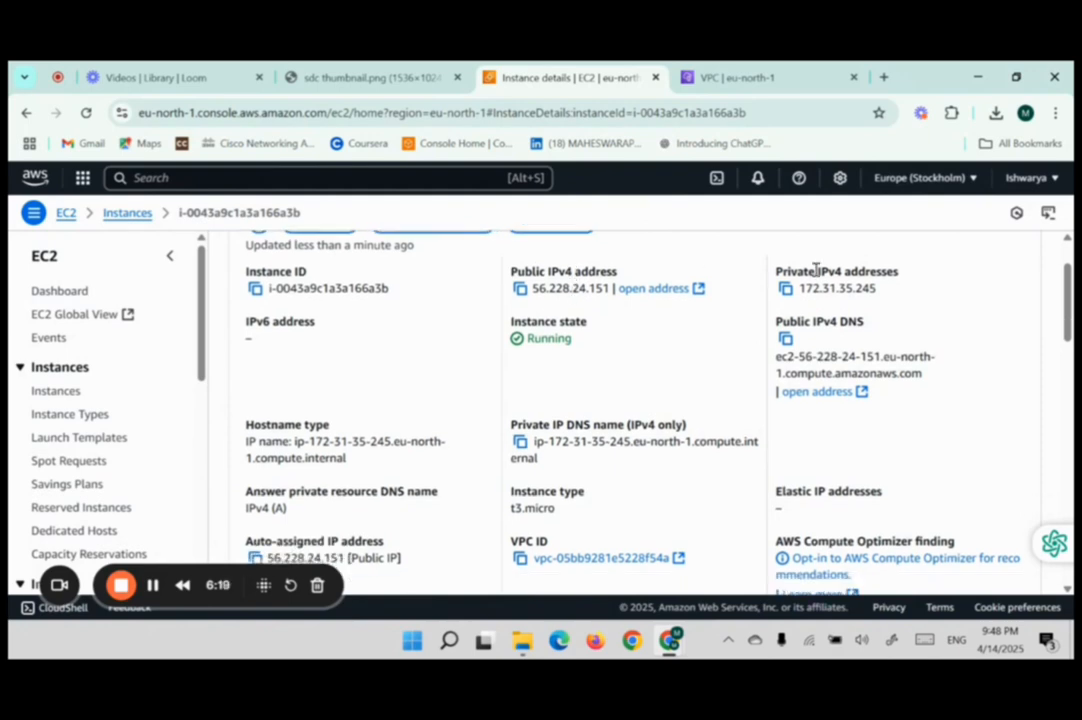
{"action": "scroll", "coordinate": [688, 328], "scroll_direction": "down", "scroll_amount": 2}
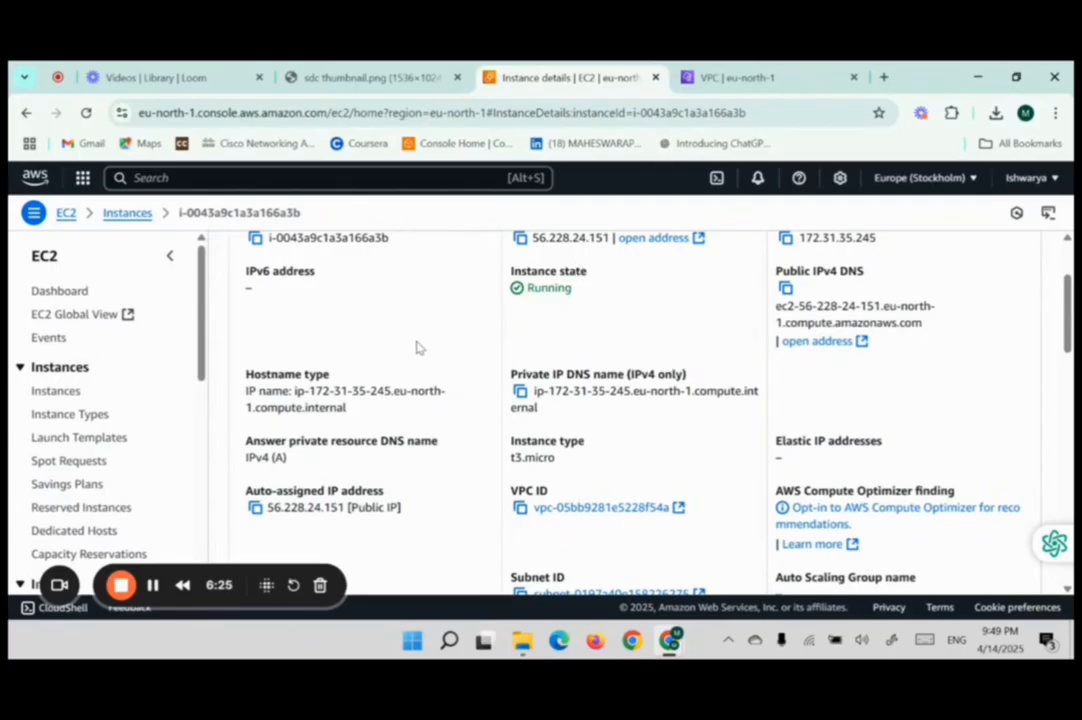
{"action": "scroll", "coordinate": [570, 300], "scroll_direction": "down", "scroll_amount": 2}
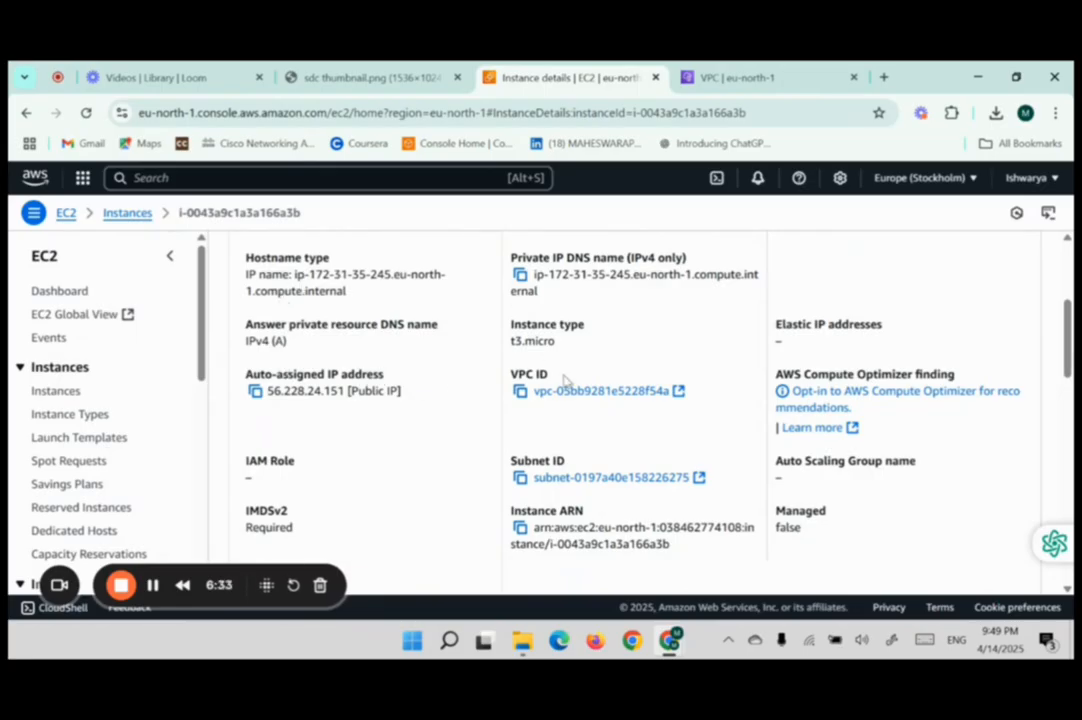
{"action": "scroll", "coordinate": [565, 380], "scroll_direction": "down", "scroll_amount": 2}
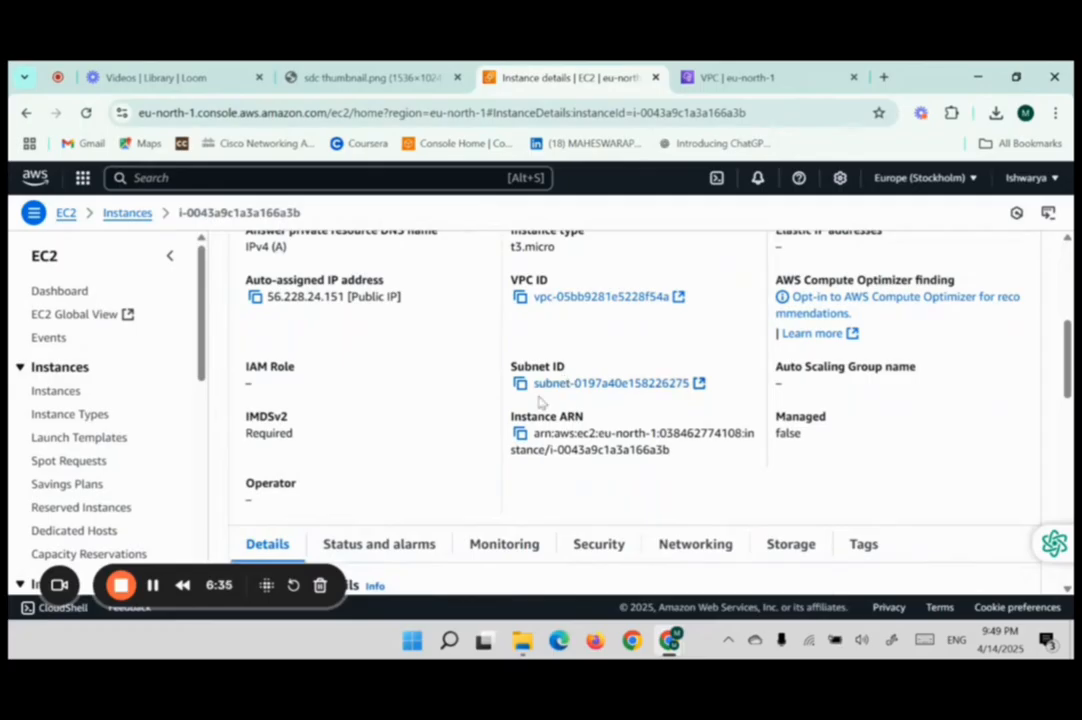
{"action": "scroll", "coordinate": [595, 422], "scroll_direction": "down", "scroll_amount": 3}
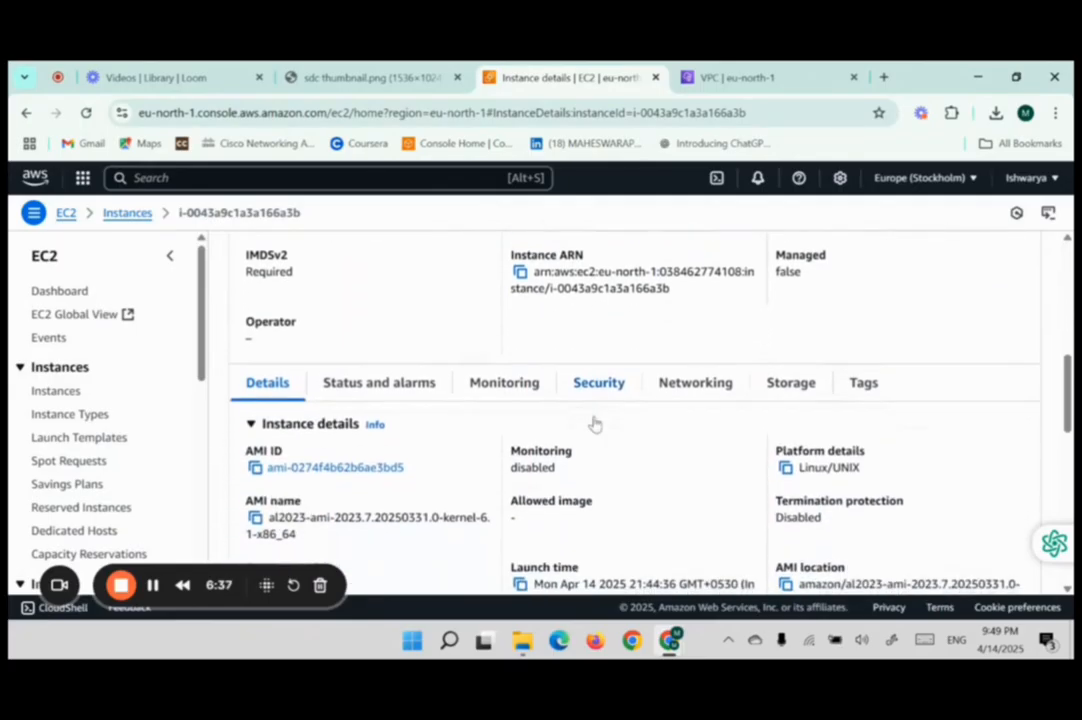
{"action": "scroll", "coordinate": [498, 452], "scroll_direction": "down", "scroll_amount": 3}
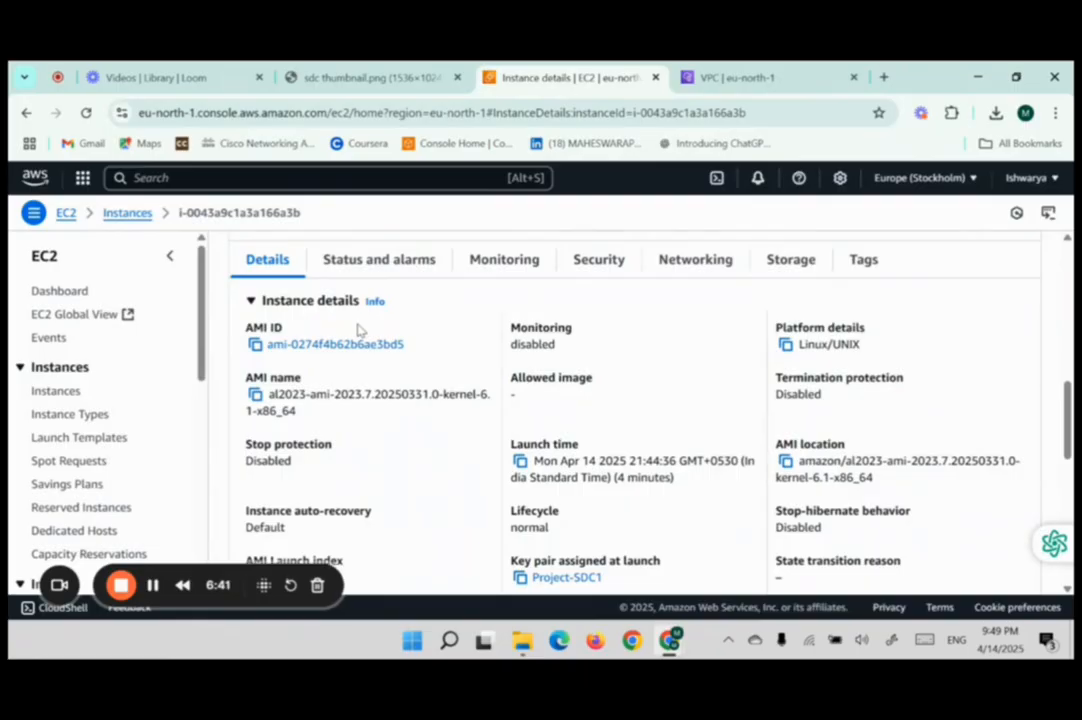
- Examine the instance's status checks and alarms, plus its CloudWatch monitoring graphs
{"action": "left_click", "coordinate": [379, 264]}
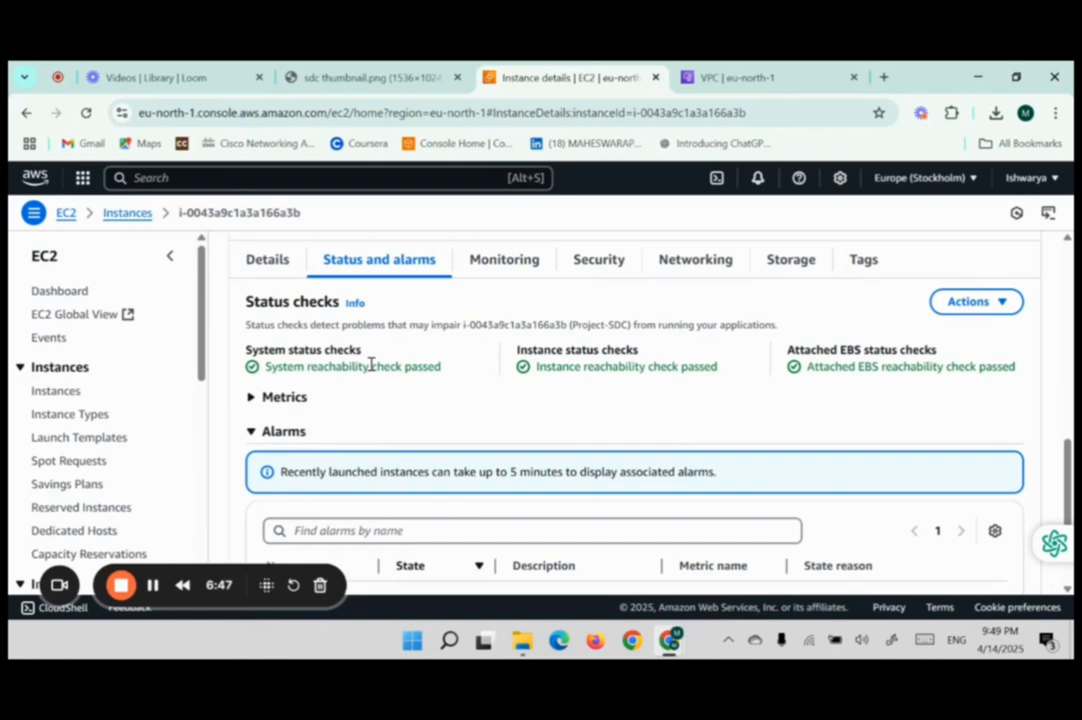
{"action": "left_click", "coordinate": [494, 272]}
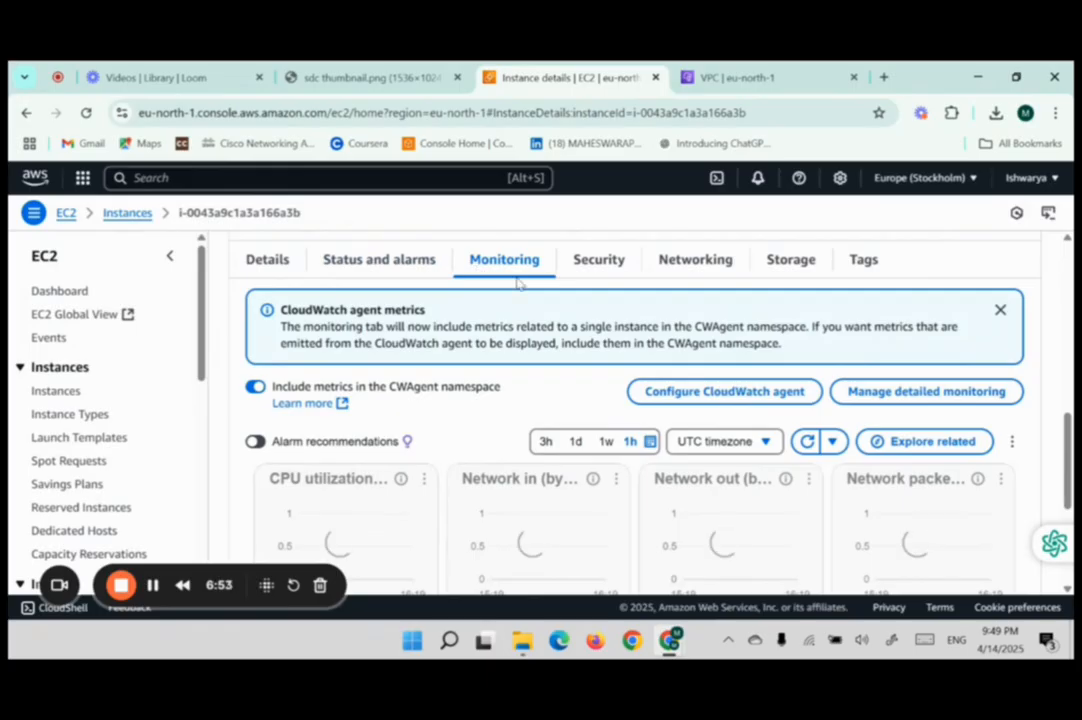
{"action": "scroll", "coordinate": [468, 413], "scroll_direction": "down", "scroll_amount": 1}
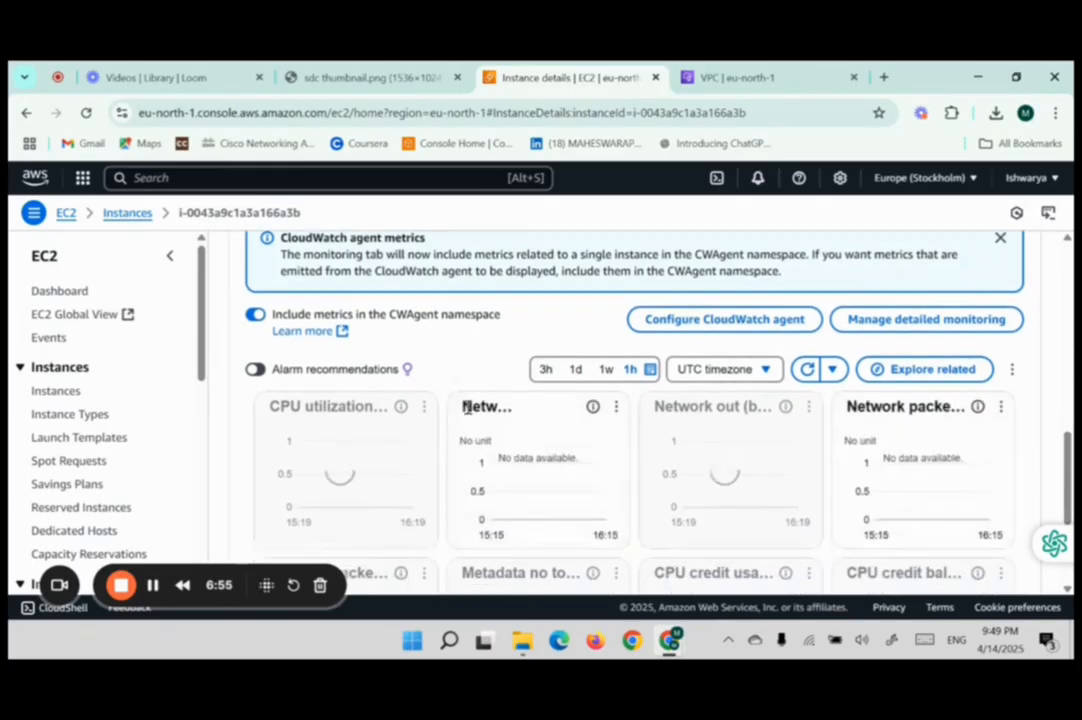
{"action": "scroll", "coordinate": [468, 413], "scroll_direction": "down", "scroll_amount": 2}
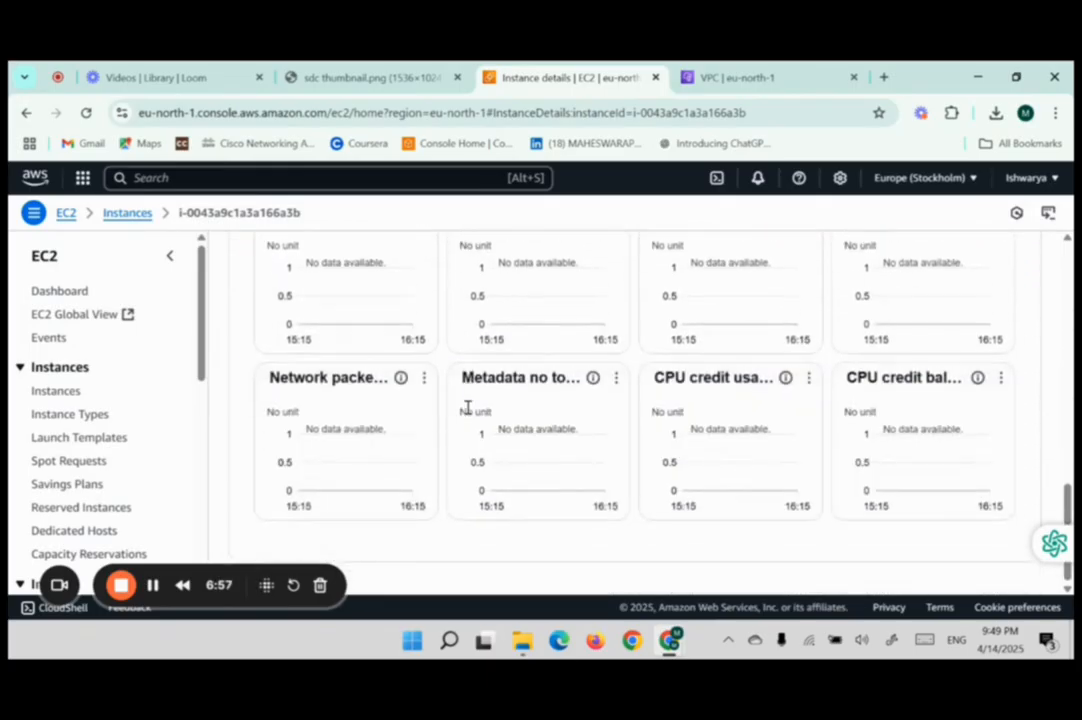
{"action": "scroll", "coordinate": [468, 413], "scroll_direction": "up", "scroll_amount": 3}
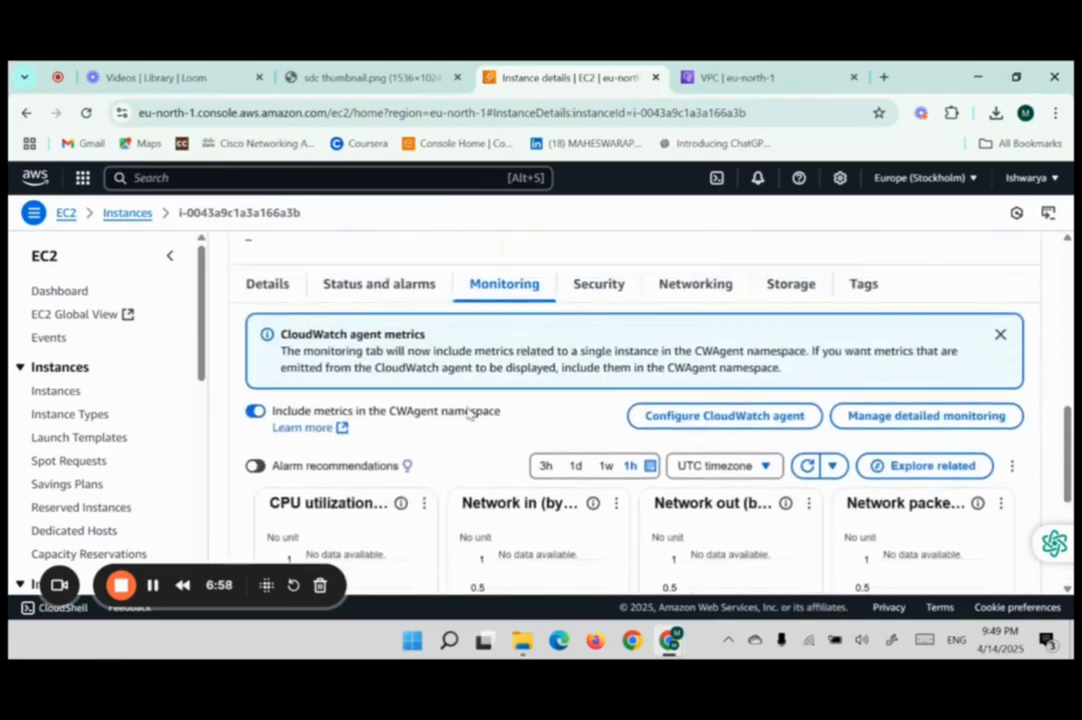
- Look through the instance's security, storage, networking and tag information
{"action": "left_click", "coordinate": [595, 290]}
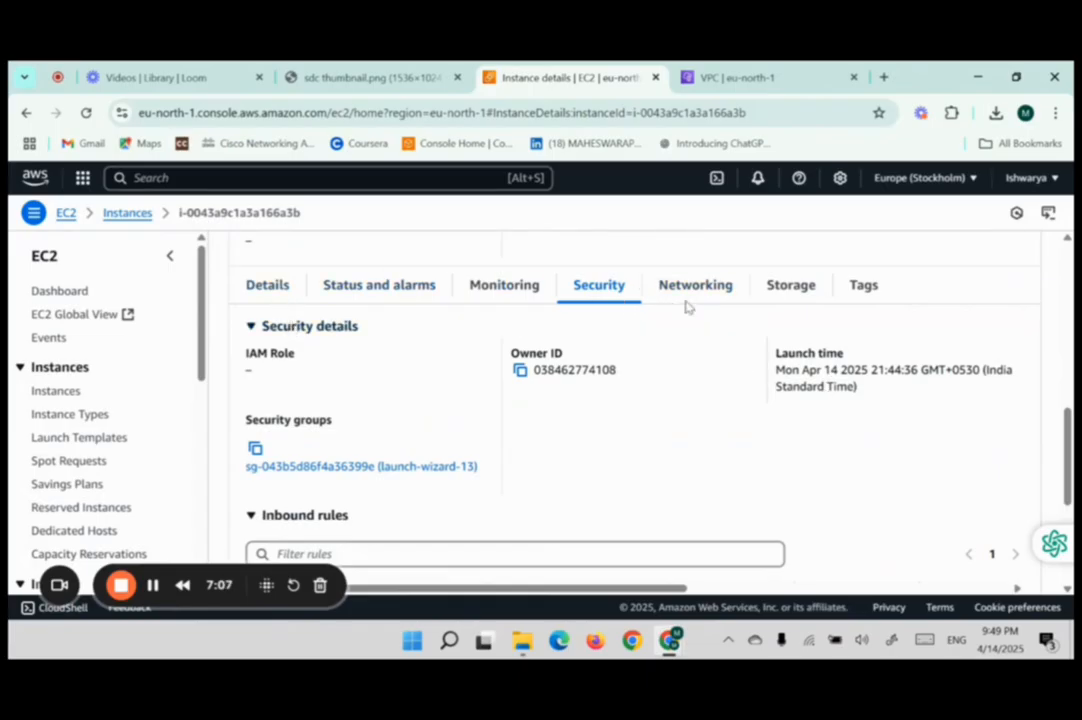
{"action": "left_click", "coordinate": [780, 286]}
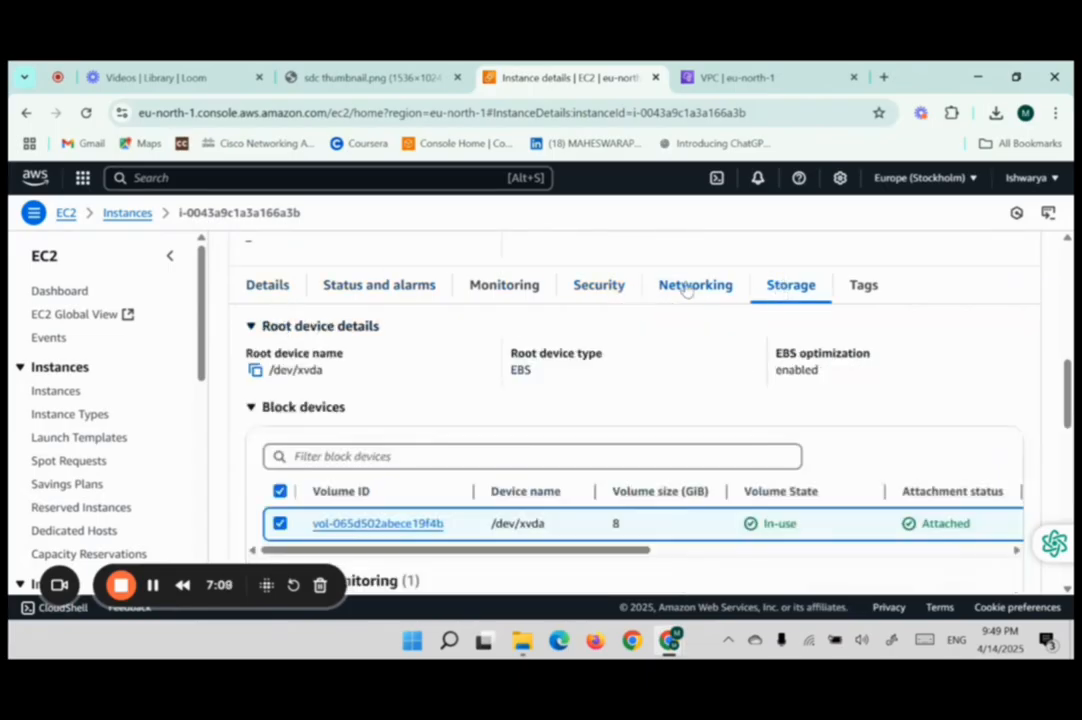
{"action": "left_click", "coordinate": [690, 286]}
{"action": "left_click", "coordinate": [862, 286]}
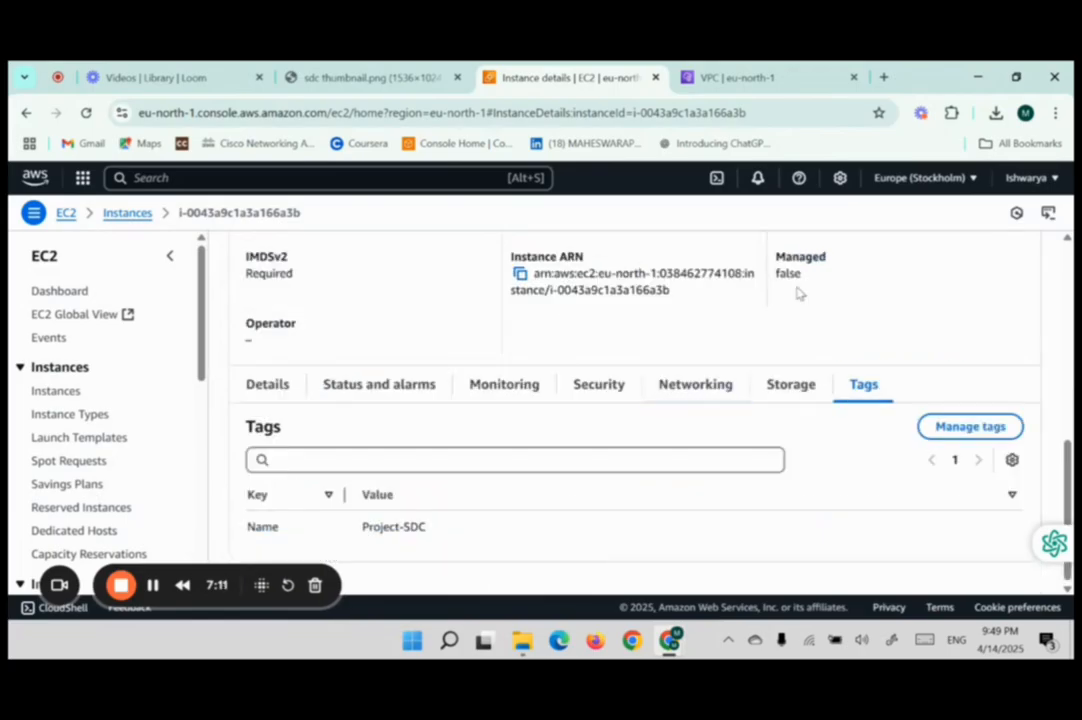
- Open the connection options for the Project-SDC instance and review the EC2 Instance Connect settings
{"action": "scroll", "coordinate": [562, 305], "scroll_direction": "up", "scroll_amount": 3}
{"action": "scroll", "coordinate": [562, 305], "scroll_direction": "up", "scroll_amount": 4}
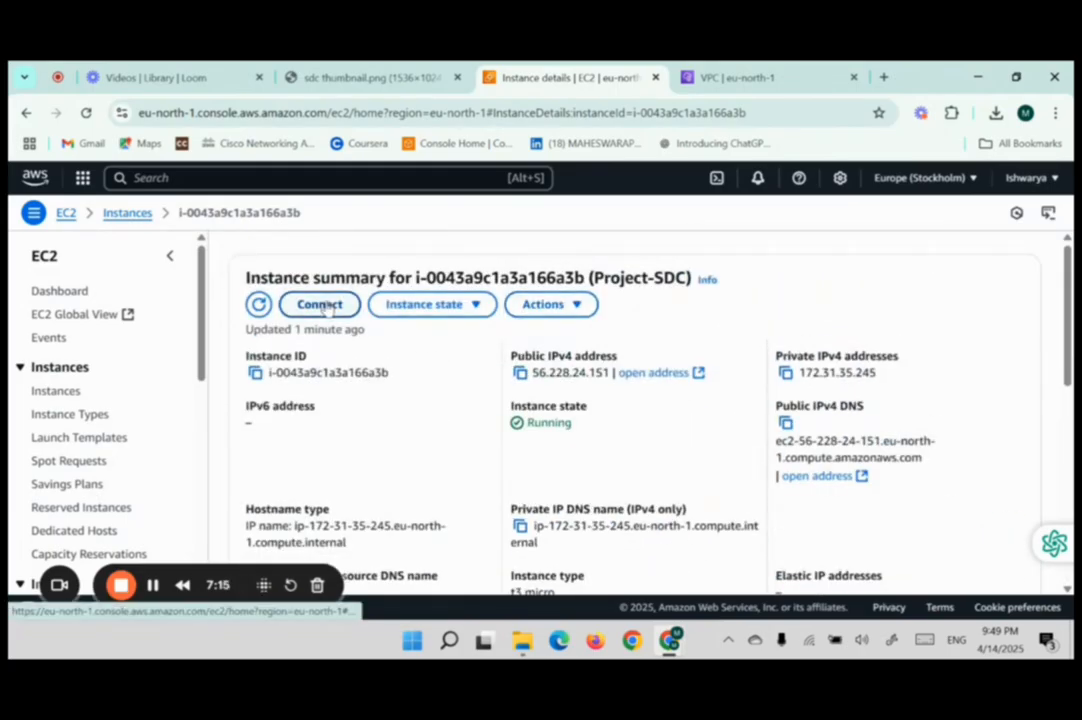
{"action": "left_click", "coordinate": [321, 305]}
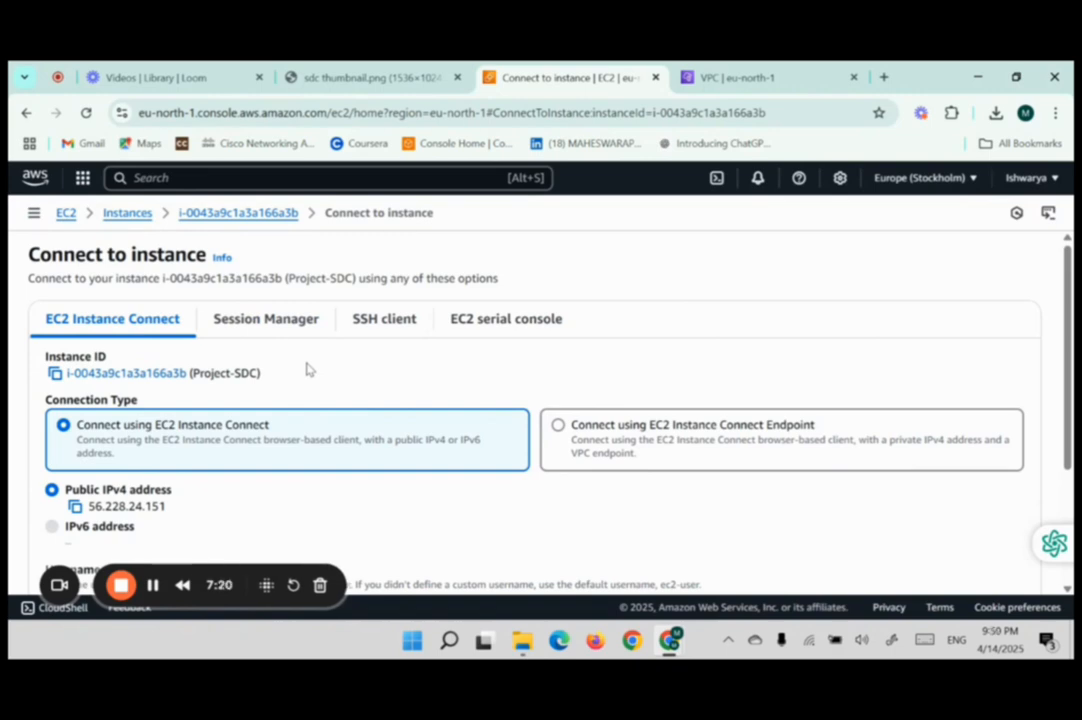
{"action": "scroll", "coordinate": [307, 369], "scroll_direction": "down", "scroll_amount": 1}
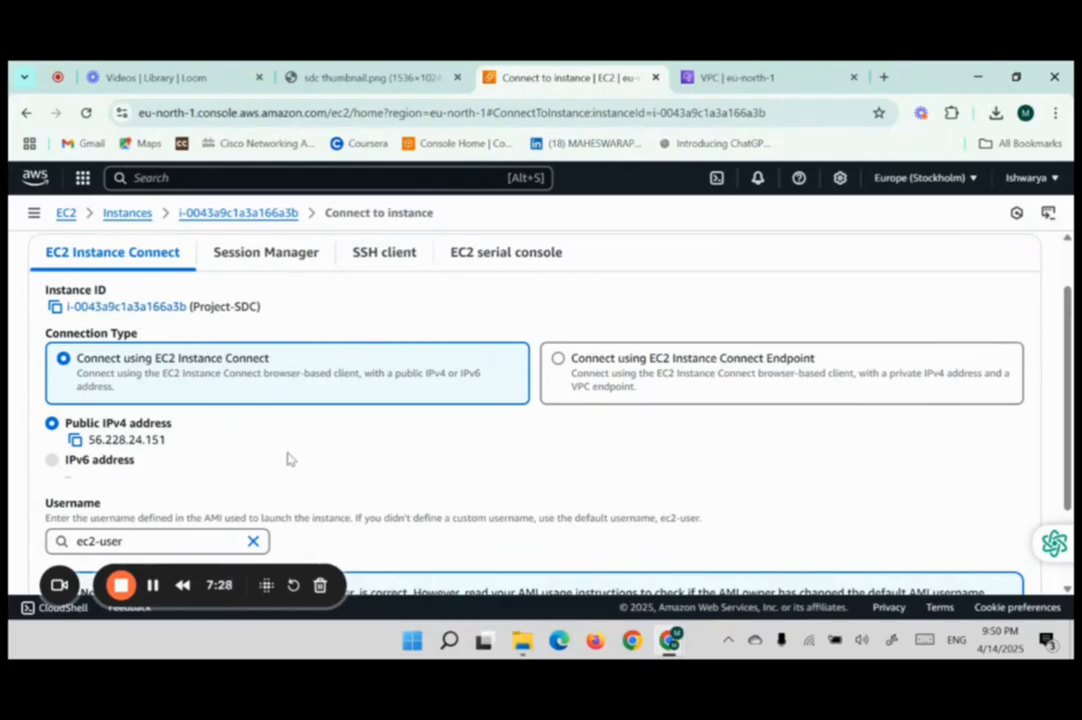
{"action": "scroll", "coordinate": [288, 459], "scroll_direction": "down", "scroll_amount": 2}
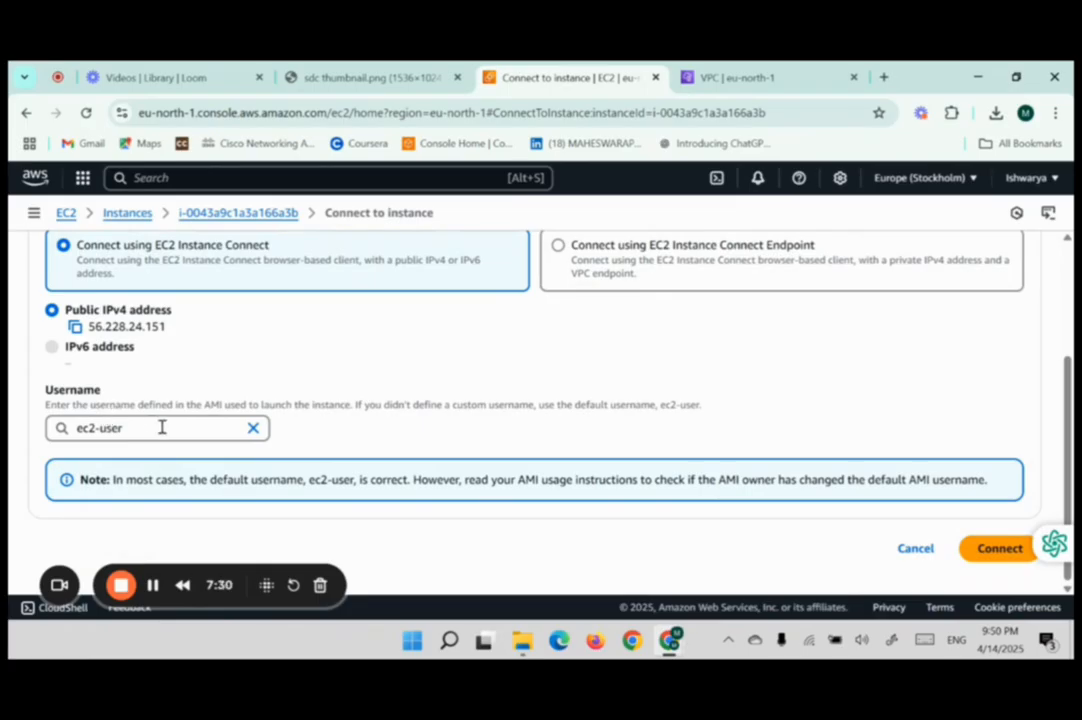
{"action": "scroll", "coordinate": [162, 428], "scroll_direction": "up", "scroll_amount": 3}
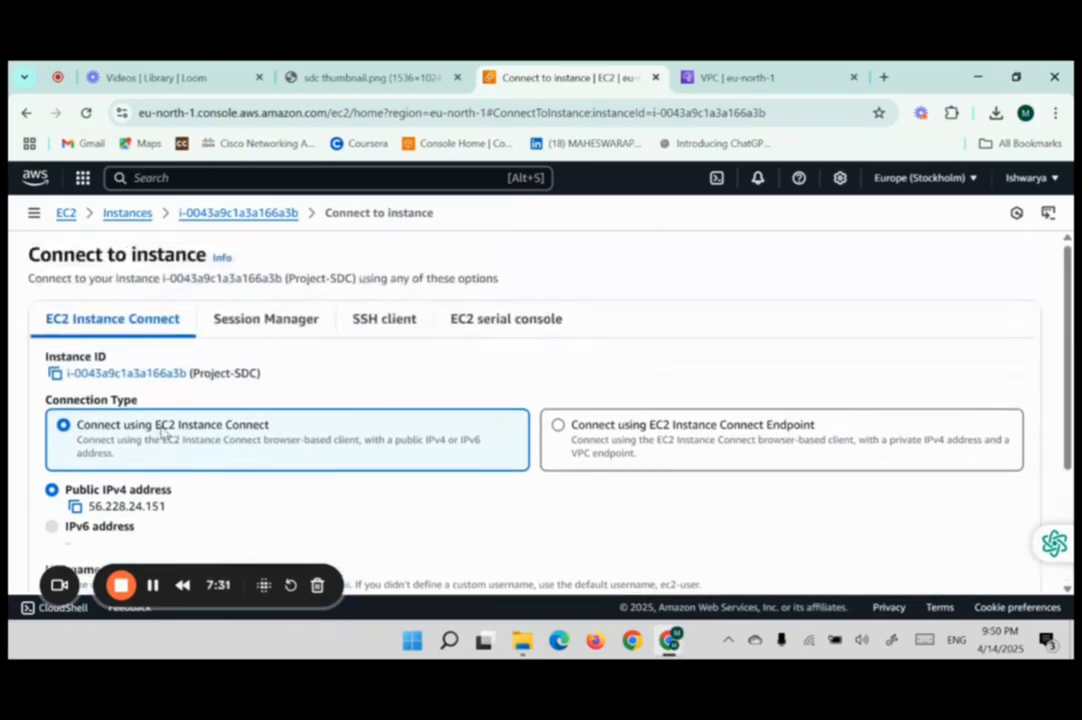
- Read the Session Manager connection information for the instance
{"action": "left_click", "coordinate": [289, 329]}
{"action": "scroll", "coordinate": [331, 458], "scroll_direction": "down", "scroll_amount": 1}
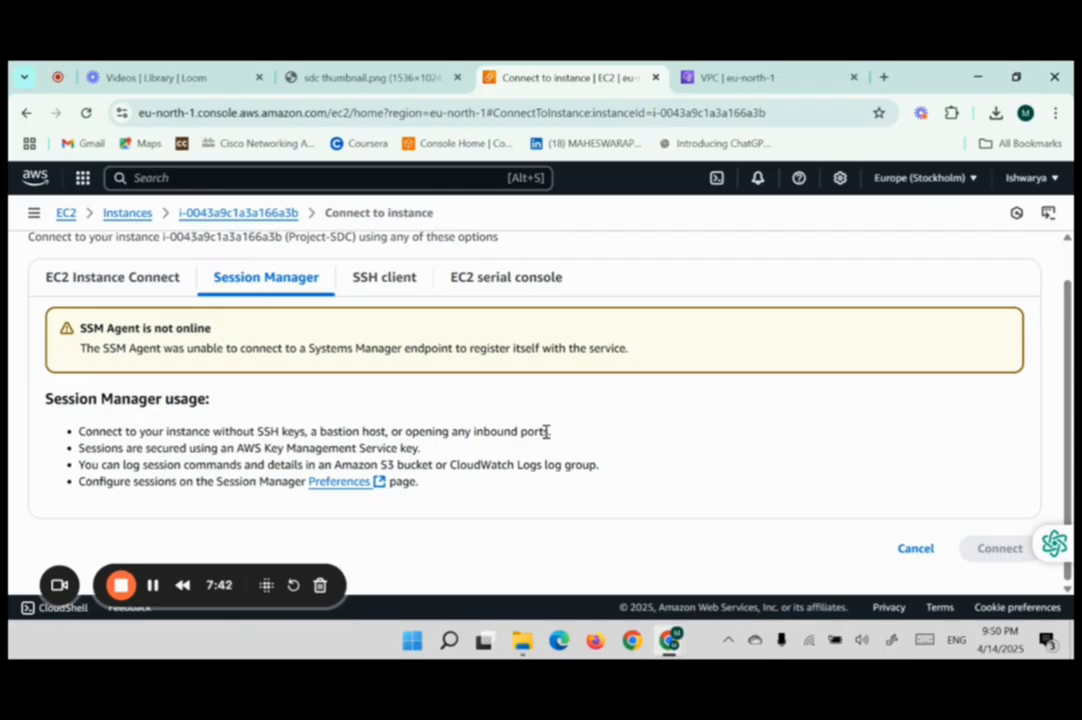
{"action": "scroll", "coordinate": [466, 437], "scroll_direction": "up", "scroll_amount": 2}
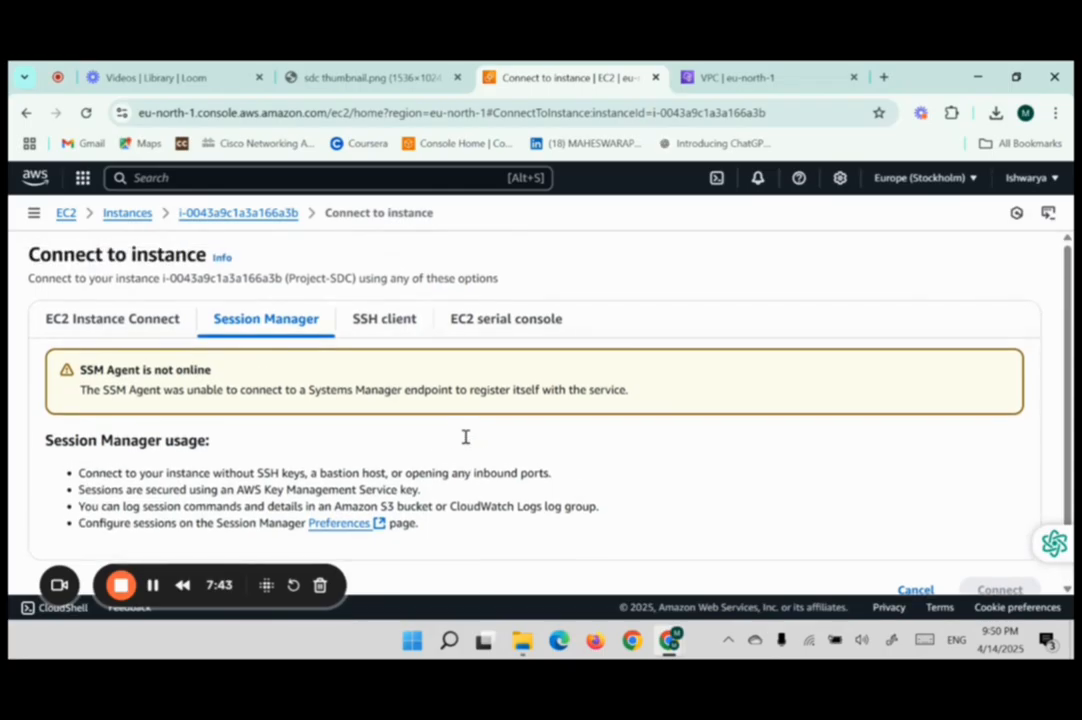
- Copy the example ssh command from the SSH client instructions and check the EC2 serial console option
{"action": "left_click", "coordinate": [381, 322]}
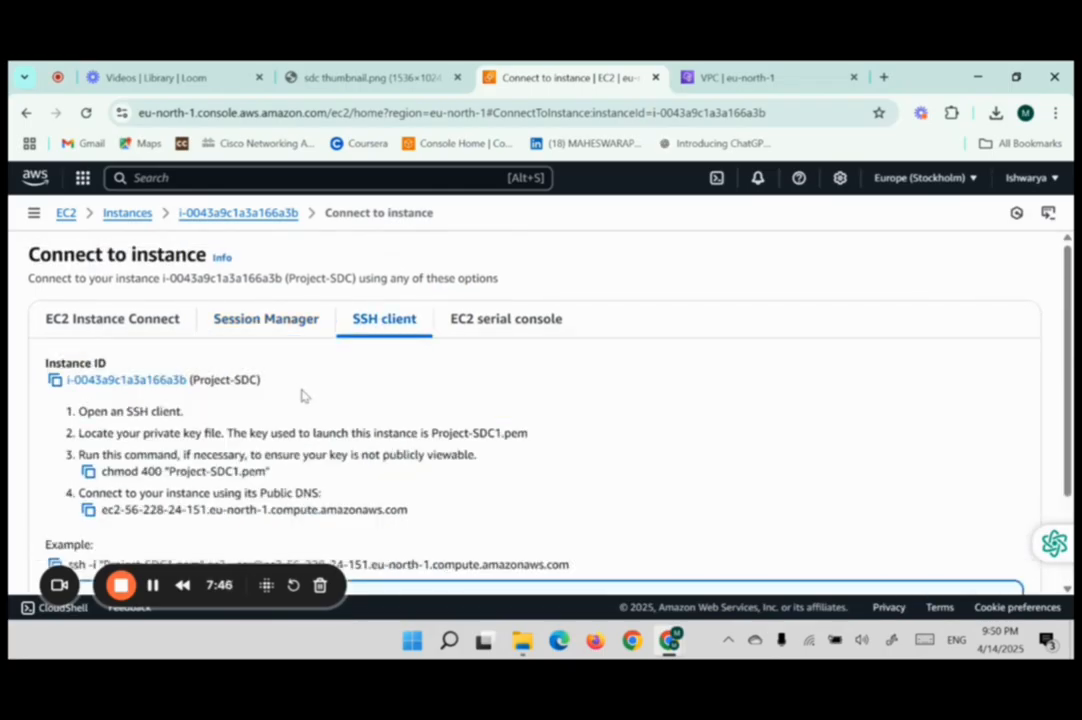
{"action": "scroll", "coordinate": [302, 392], "scroll_direction": "down", "scroll_amount": 2}
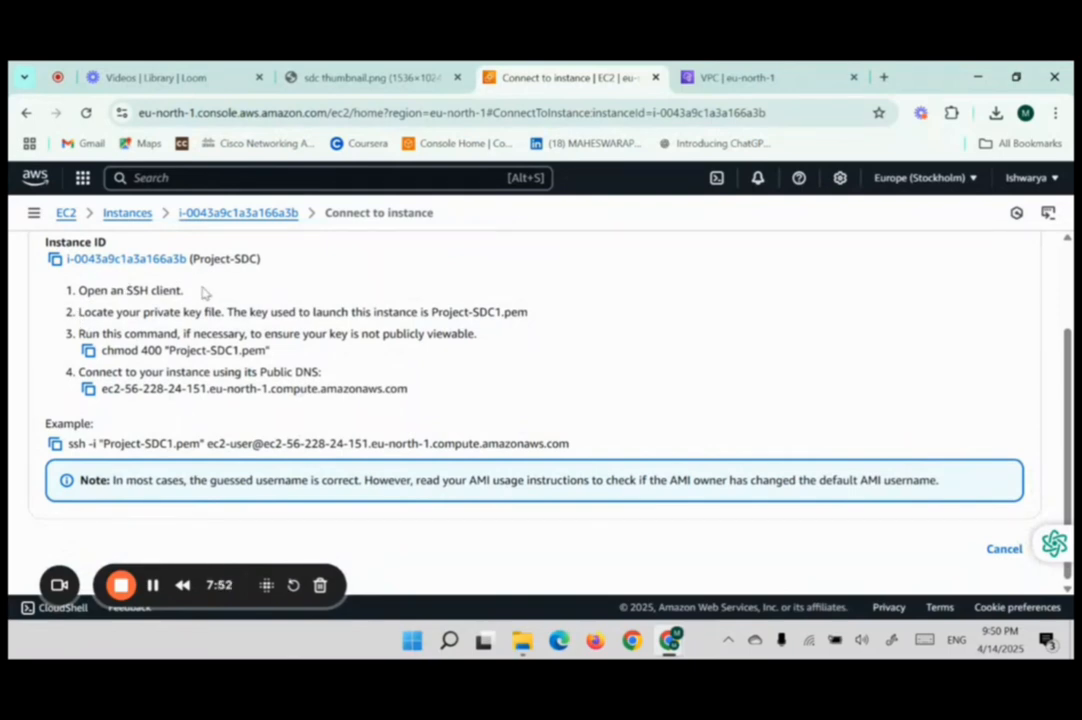
{"action": "scroll", "coordinate": [203, 291], "scroll_direction": "up", "scroll_amount": 2}
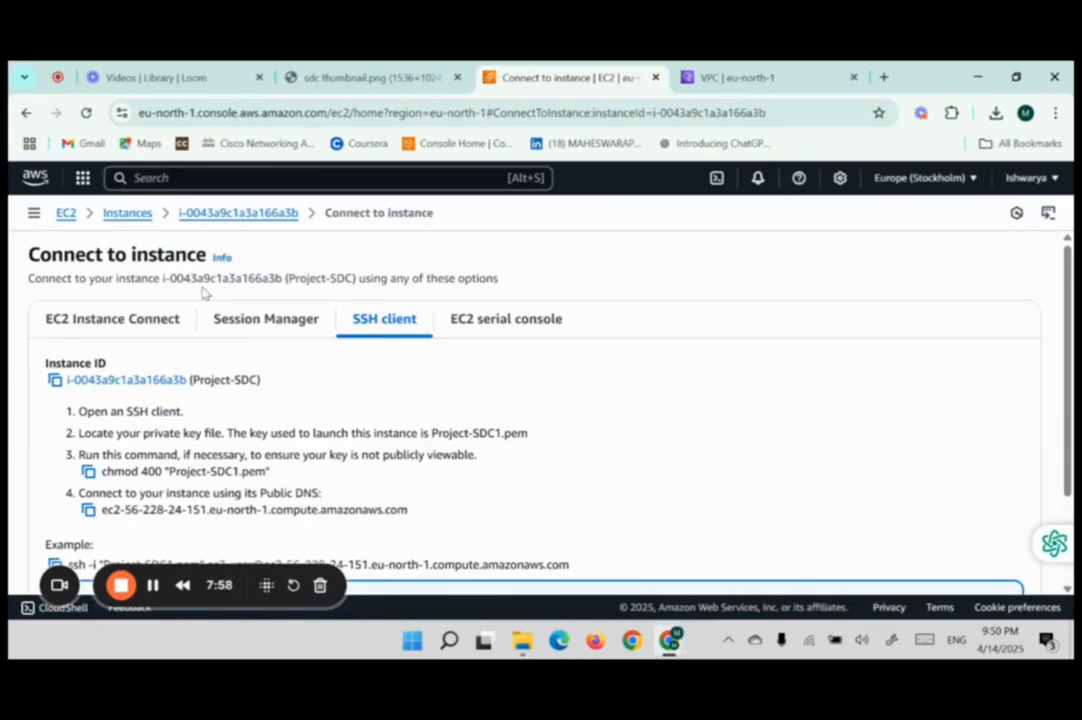
{"action": "scroll", "coordinate": [203, 291], "scroll_direction": "down", "scroll_amount": 2}
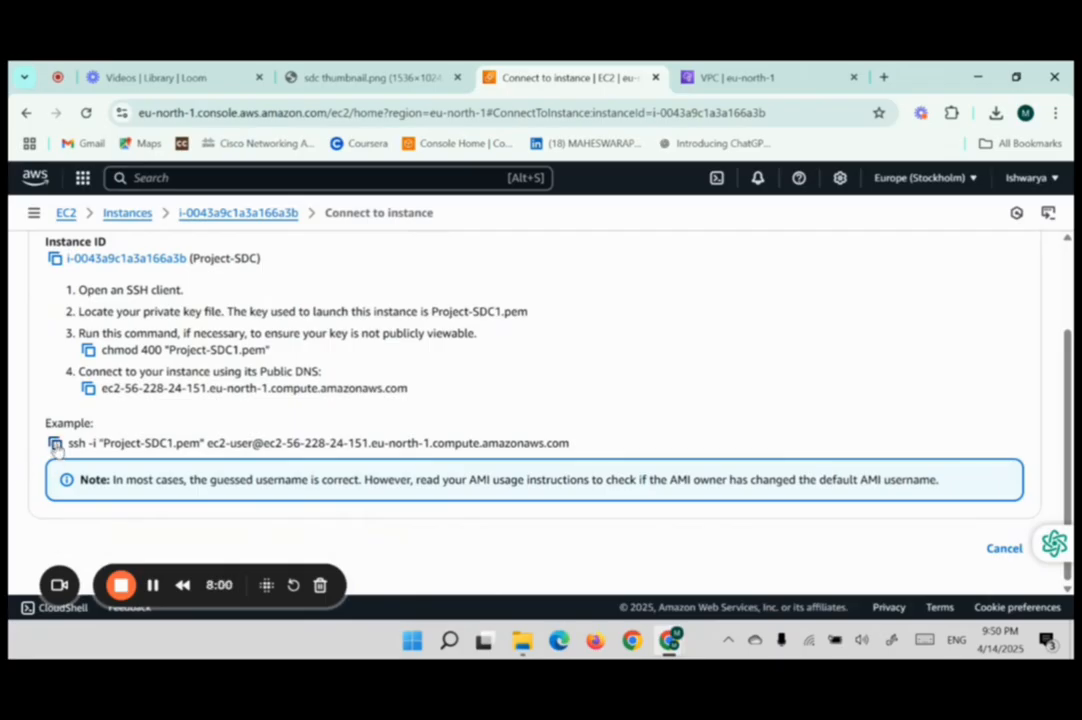
{"action": "left_click", "coordinate": [55, 443]}
{"action": "scroll", "coordinate": [449, 324], "scroll_direction": "up", "scroll_amount": 2}
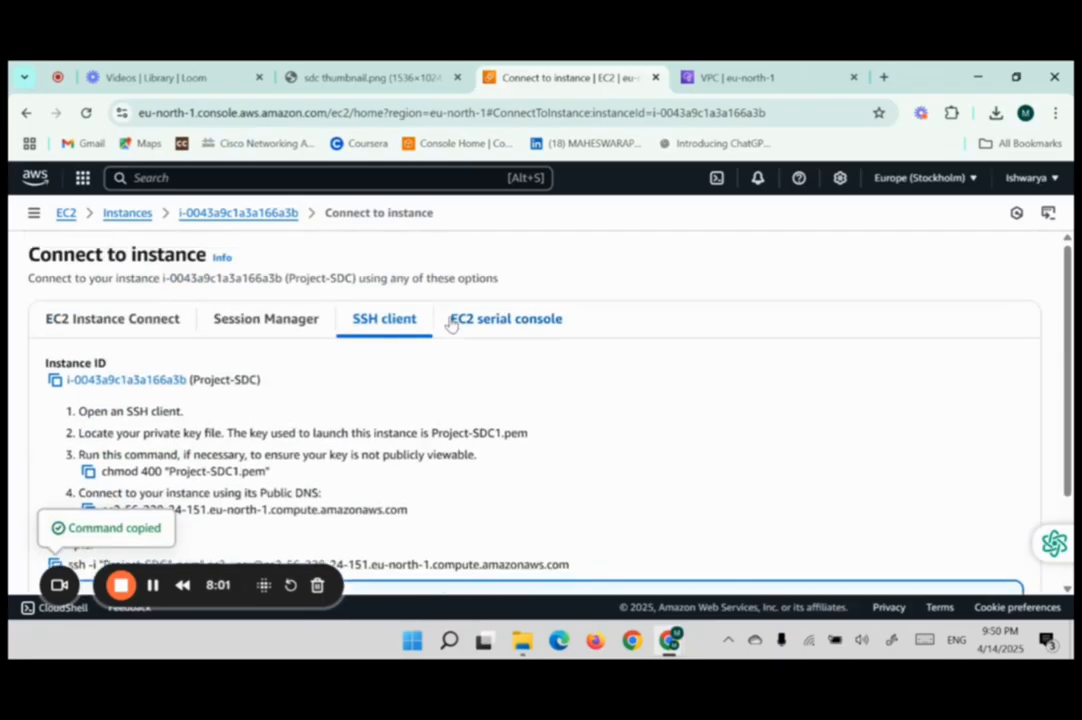
{"action": "left_click", "coordinate": [500, 328]}
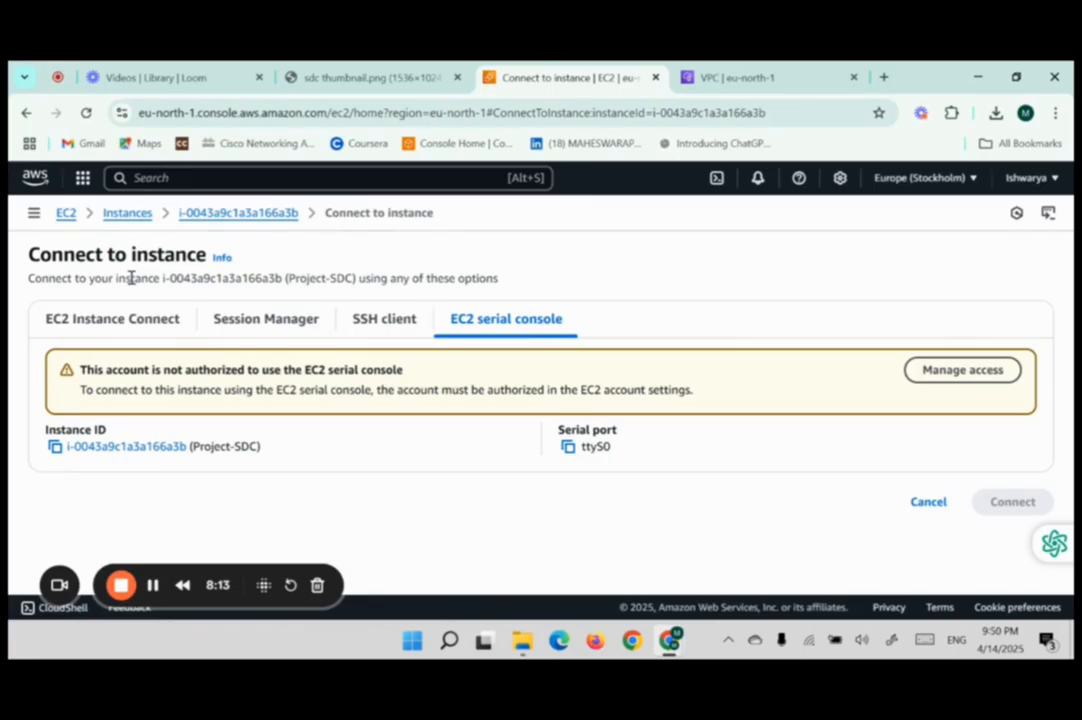
- Connect to the Project-SDC instance using EC2 Instance Connect over its public IPv4 address with the username ec2-user
{"action": "left_click", "coordinate": [104, 319]}
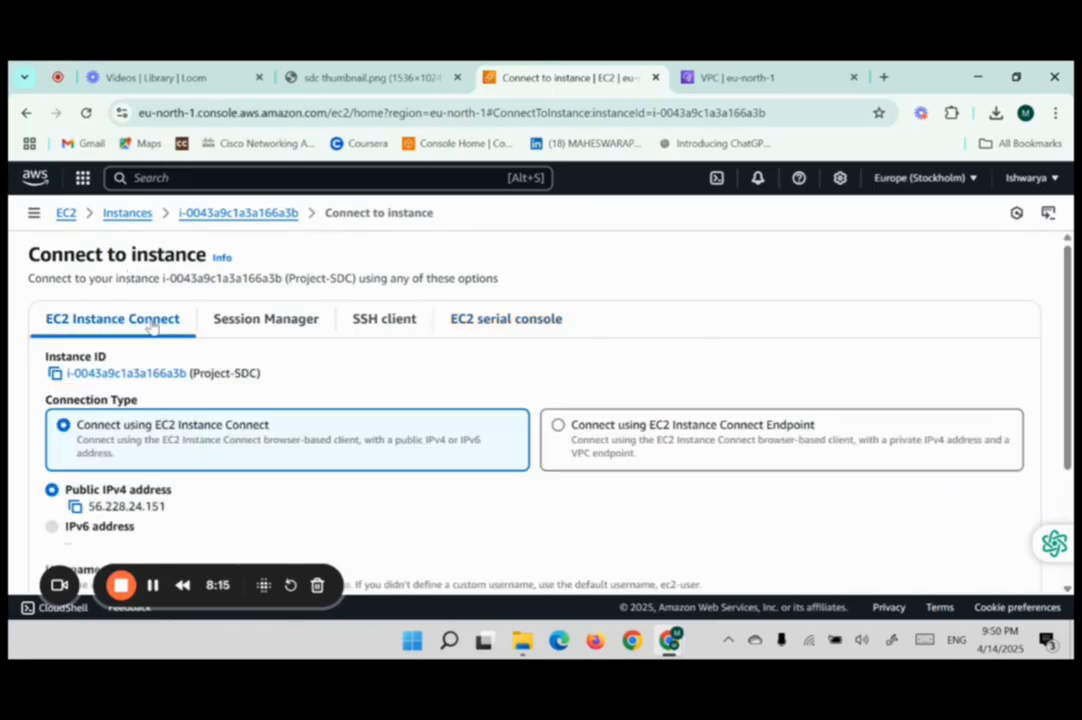
{"action": "scroll", "coordinate": [283, 367], "scroll_direction": "down", "scroll_amount": 3}
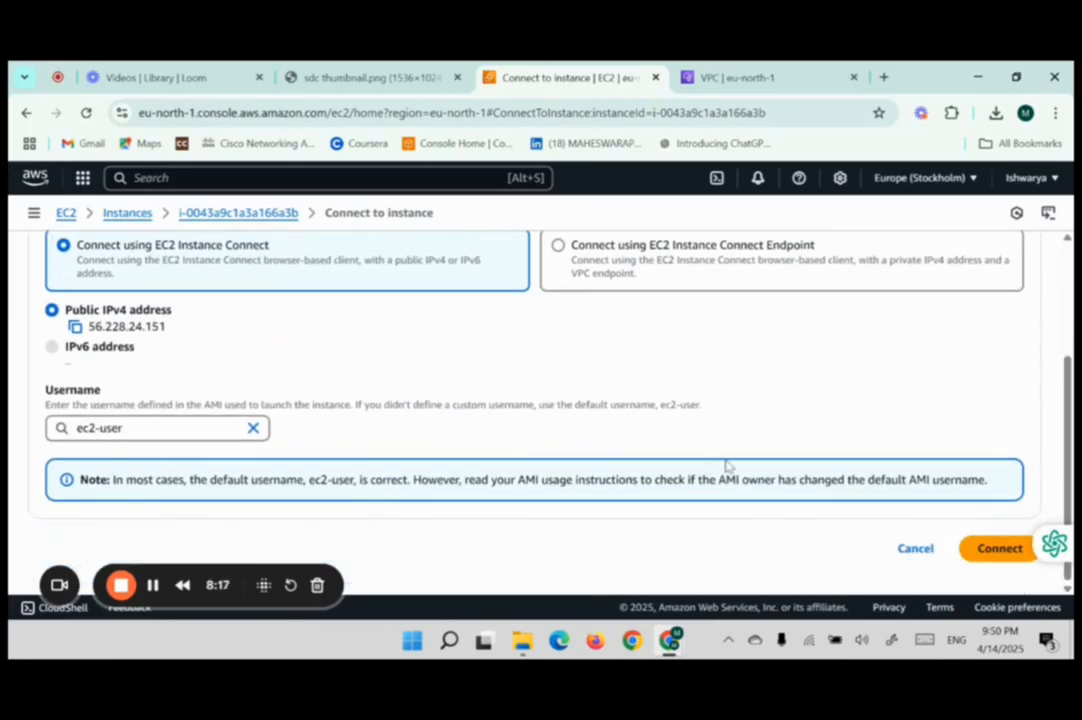
{"action": "left_click", "coordinate": [990, 548]}
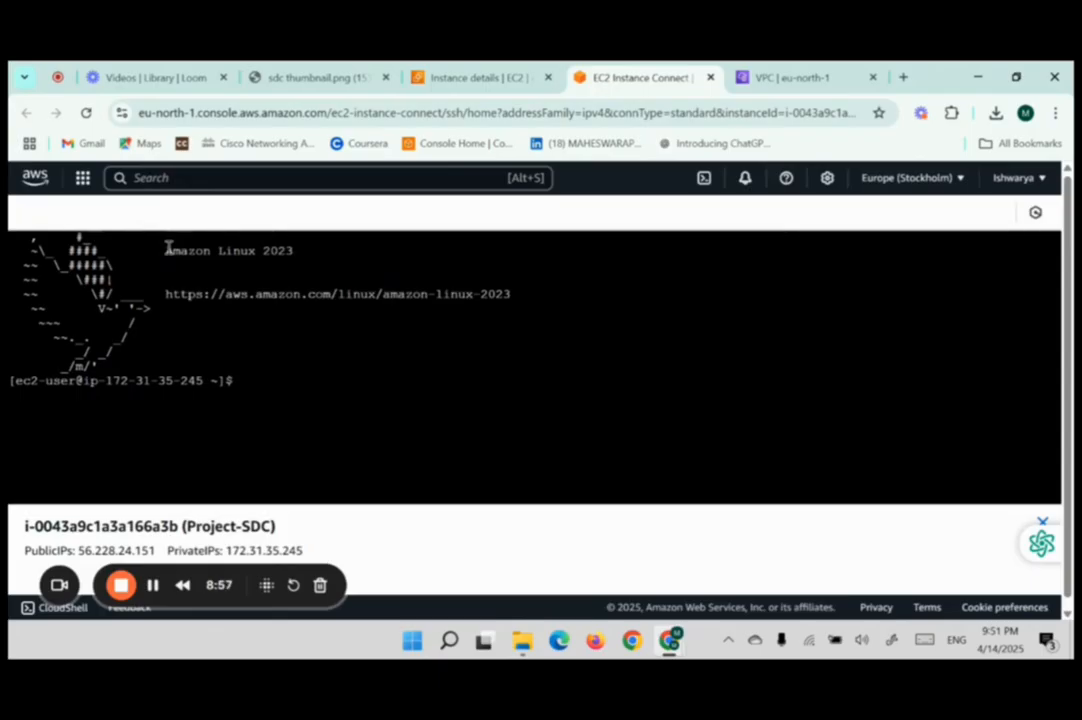
- Check the Amazon Linux banner in the Project-SDC terminal session and the instance's public and private IPs
{"action": "left_click_drag", "start_coordinate": [168, 250], "coordinate": [305, 251]}
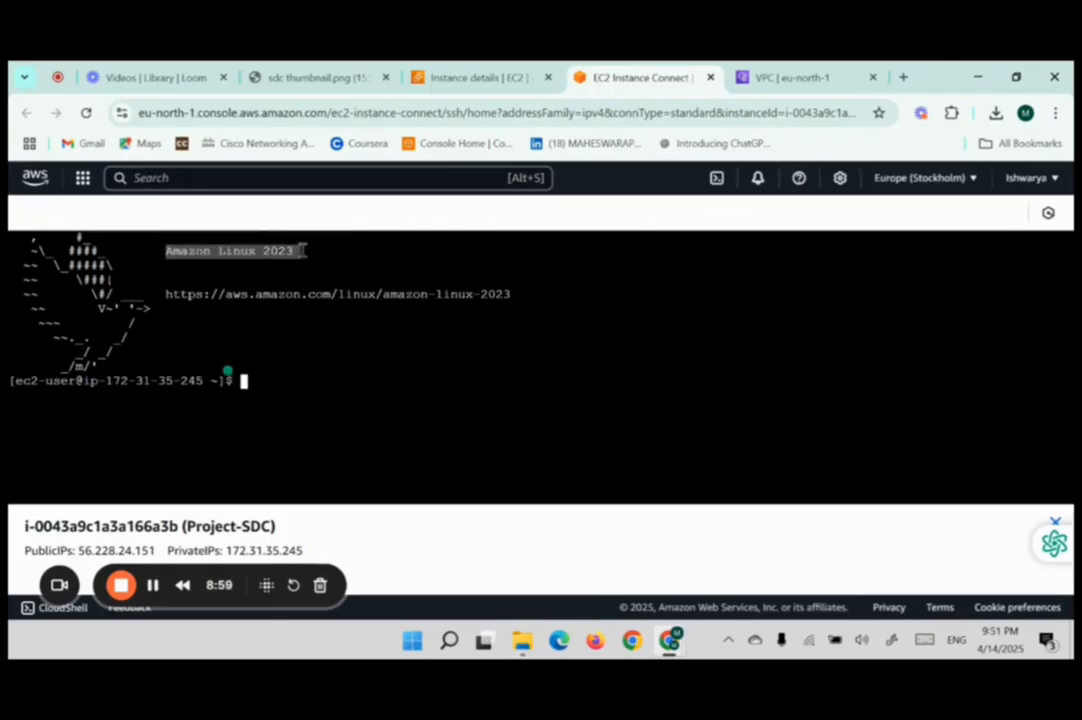
{"action": "left_click", "coordinate": [341, 340]}
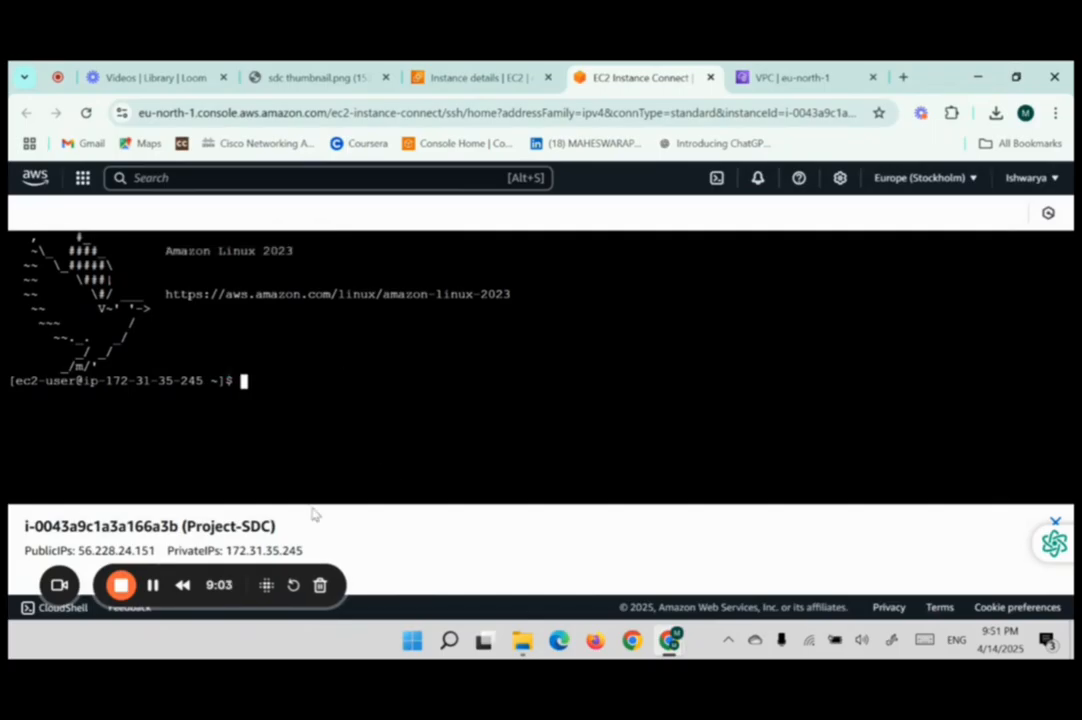
{"action": "left_click_drag", "start_coordinate": [25, 550], "coordinate": [320, 560]}
{"action": "left_click", "coordinate": [362, 541]}
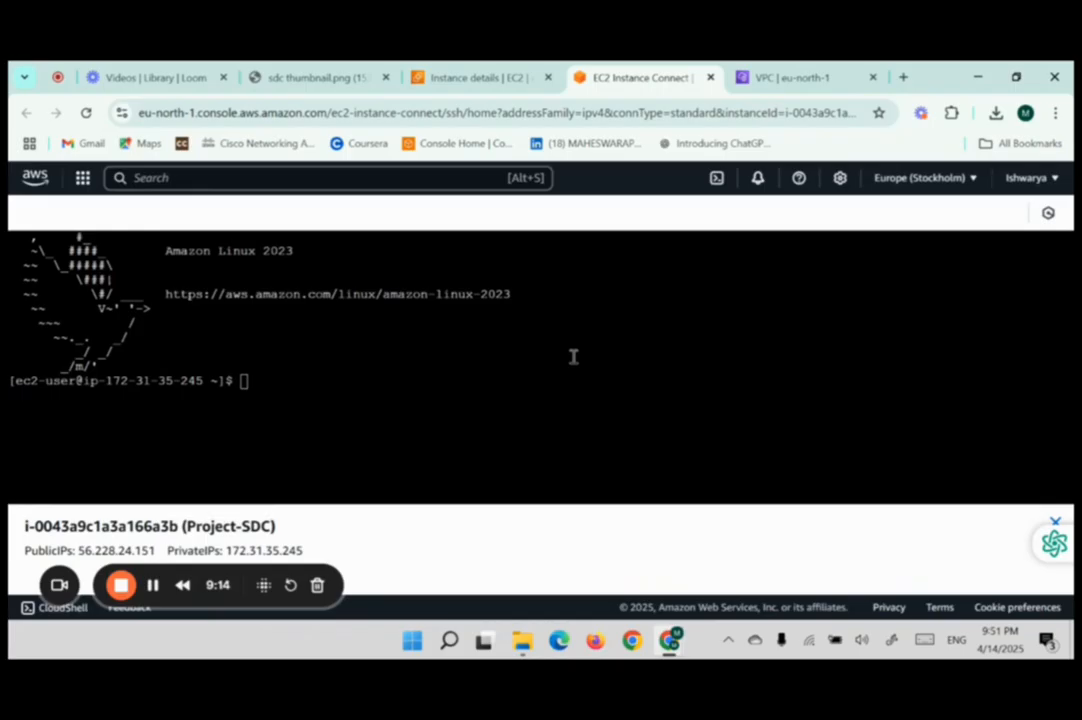
- Return to the EC2 dashboard from the instance details and list the running instances
{"action": "left_click", "coordinate": [478, 76]}
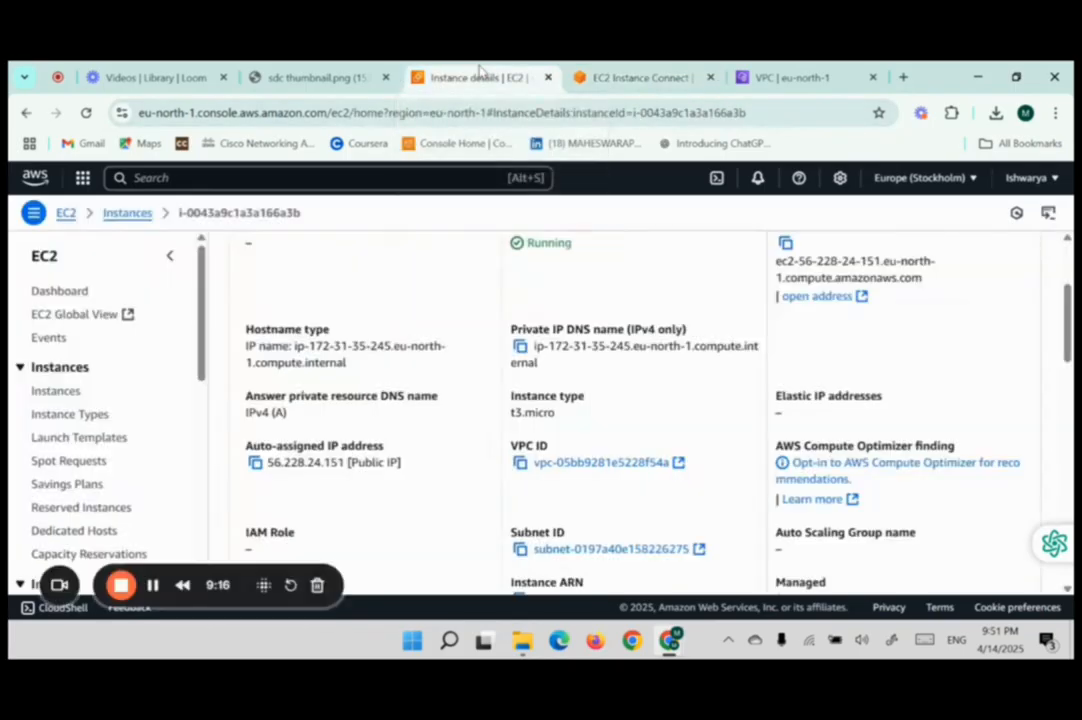
{"action": "scroll", "coordinate": [350, 300], "scroll_direction": "up", "scroll_amount": 2}
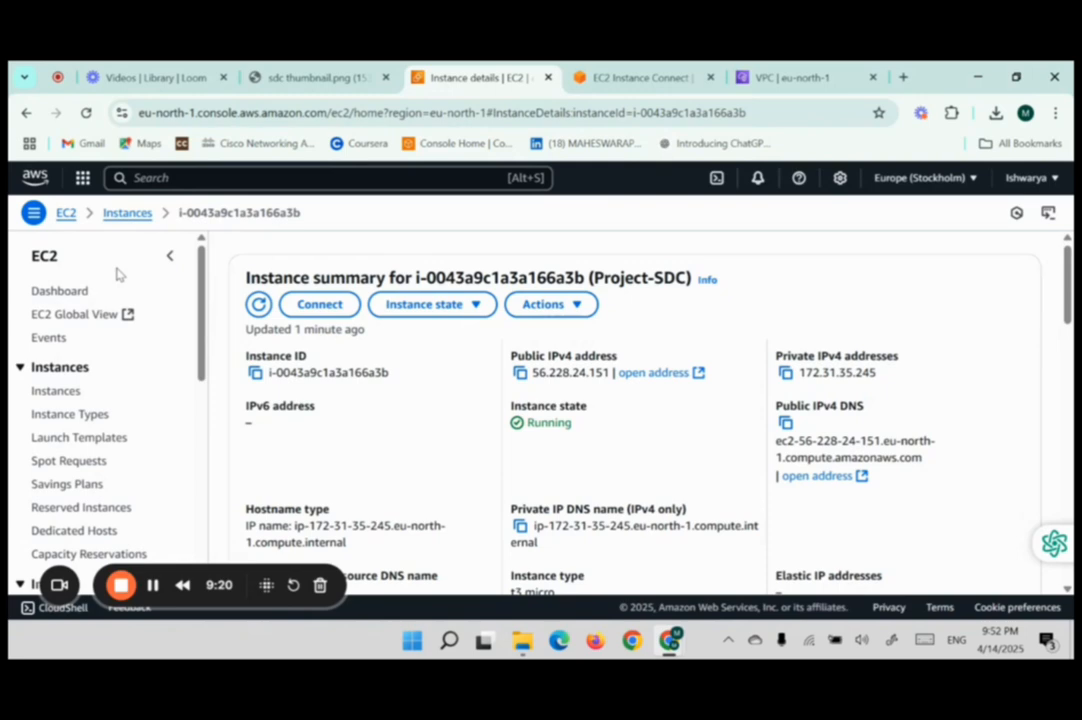
{"action": "left_click", "coordinate": [66, 216]}
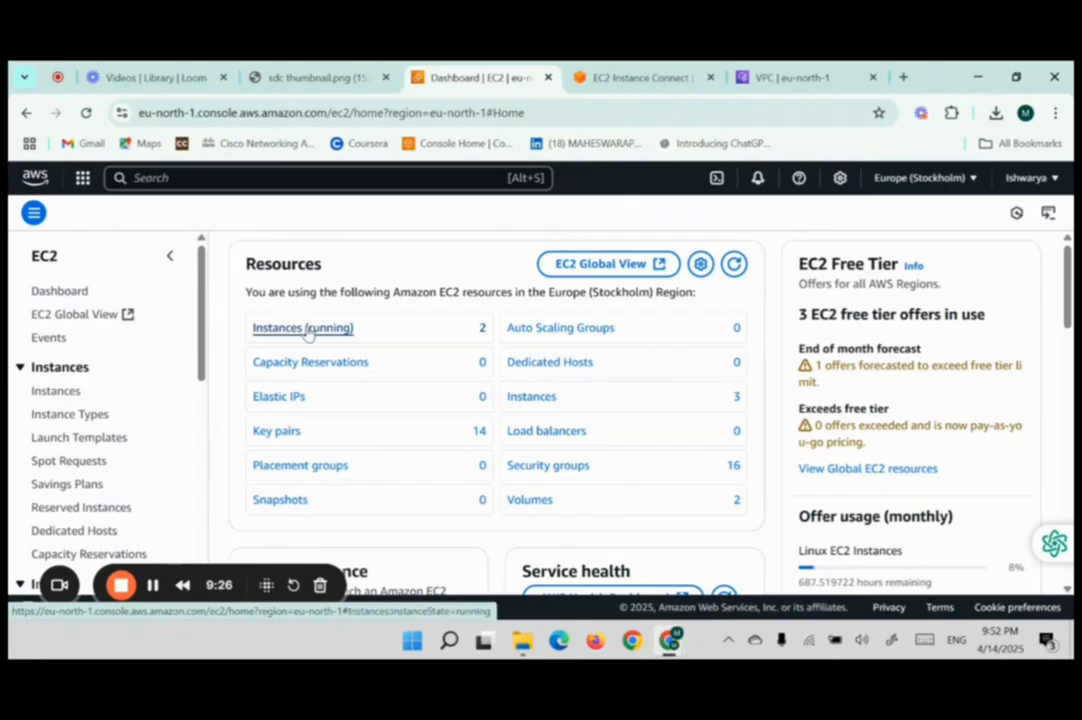
{"action": "left_click", "coordinate": [340, 330]}
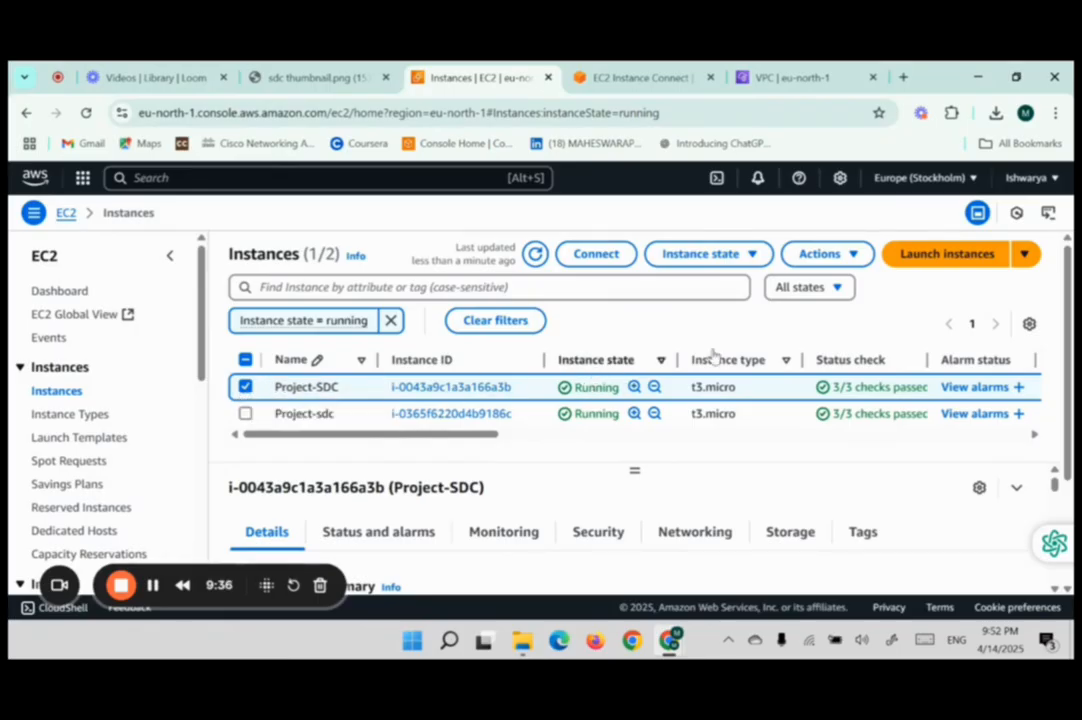
- Terminate the selected Project-SDC instance, confirm the deletion and refresh the instance list
{"action": "left_click", "coordinate": [820, 254]}
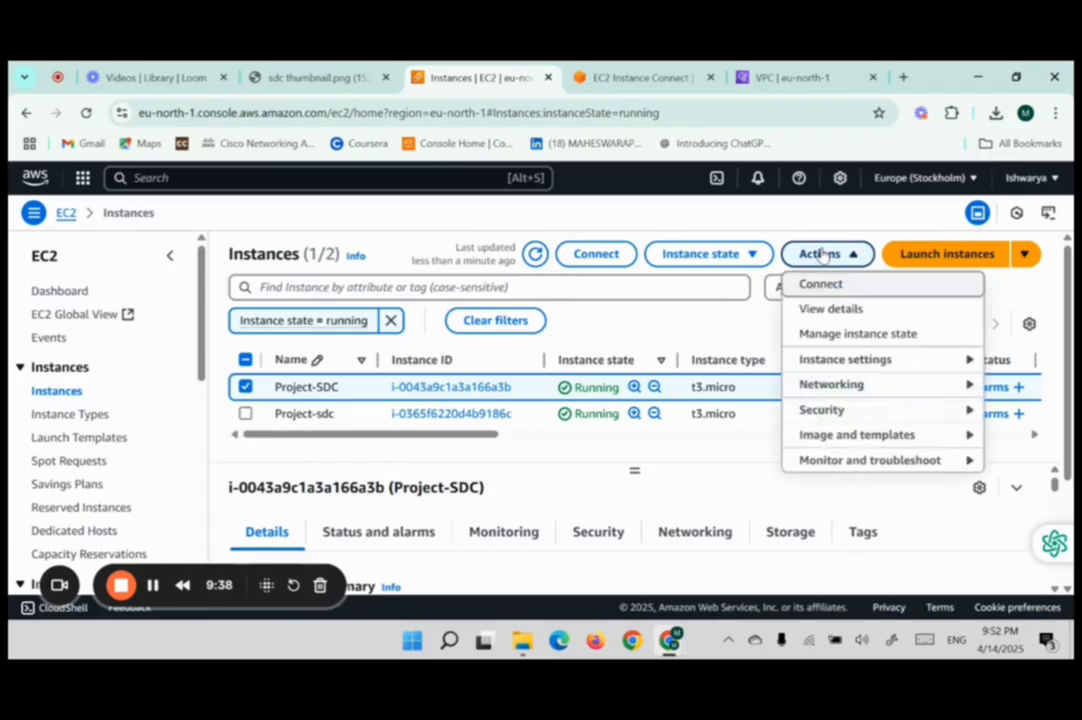
{"action": "left_click", "coordinate": [734, 256]}
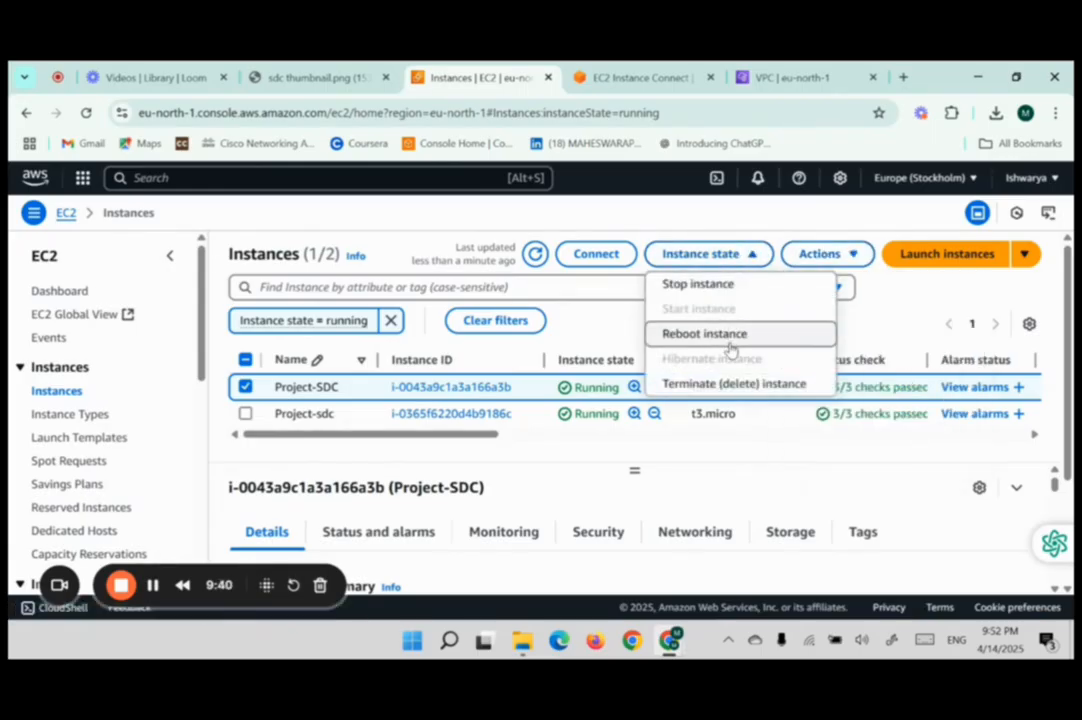
{"action": "left_click", "coordinate": [713, 385]}
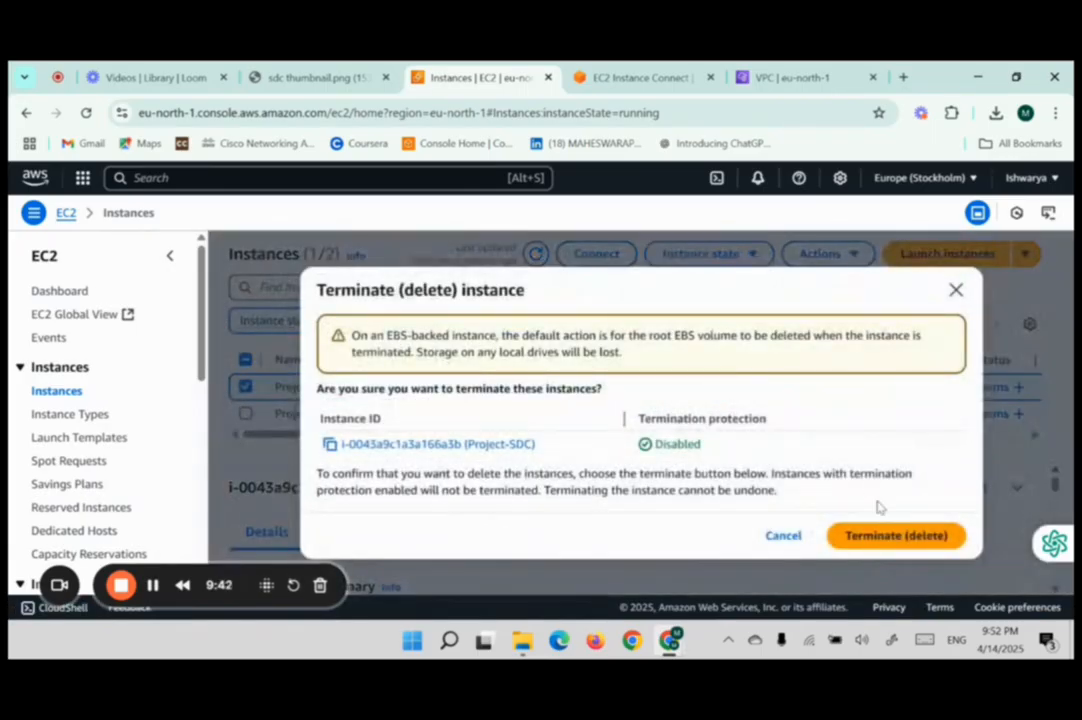
{"action": "left_click", "coordinate": [877, 540]}
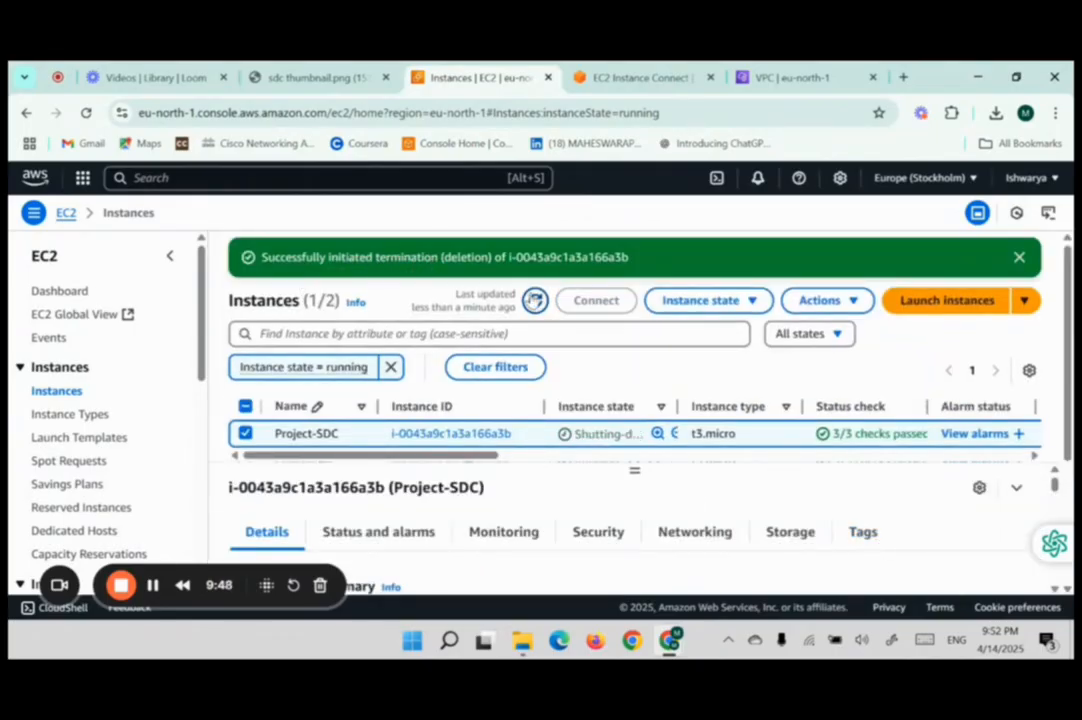
{"action": "left_click", "coordinate": [535, 300]}
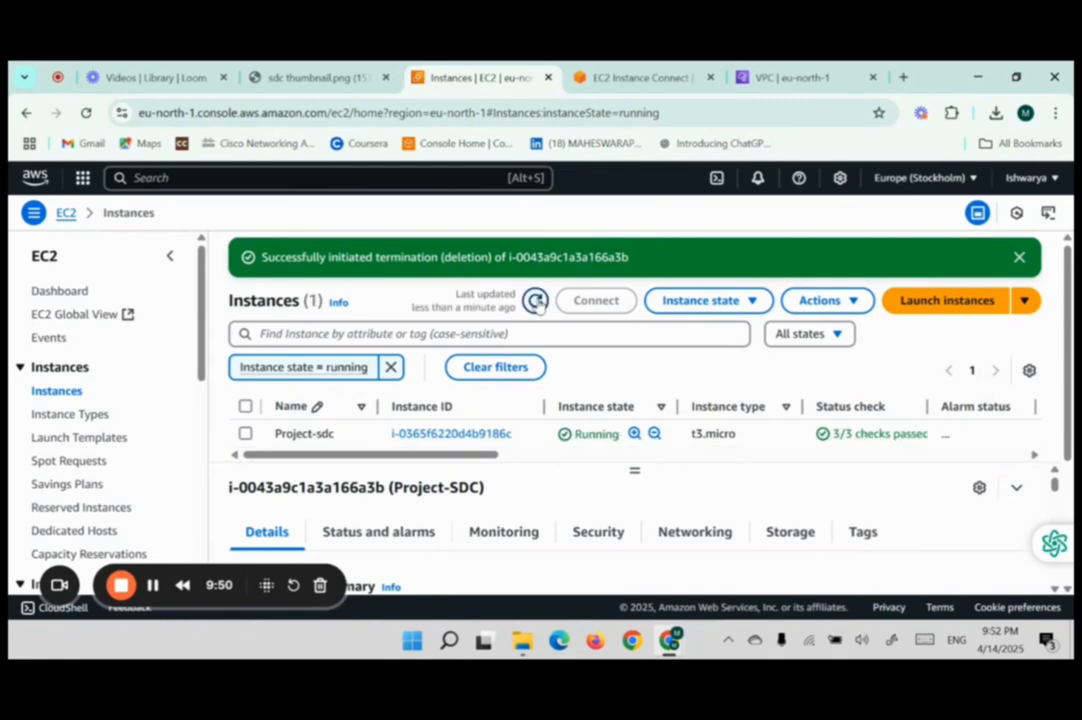
- Look over the updated instance list and return to the EC2 Instance Connect terminal of Project-SDC
{"action": "scroll", "coordinate": [363, 432], "scroll_direction": "down", "scroll_amount": 2}
{"action": "scroll", "coordinate": [363, 432], "scroll_direction": "up", "scroll_amount": 2}
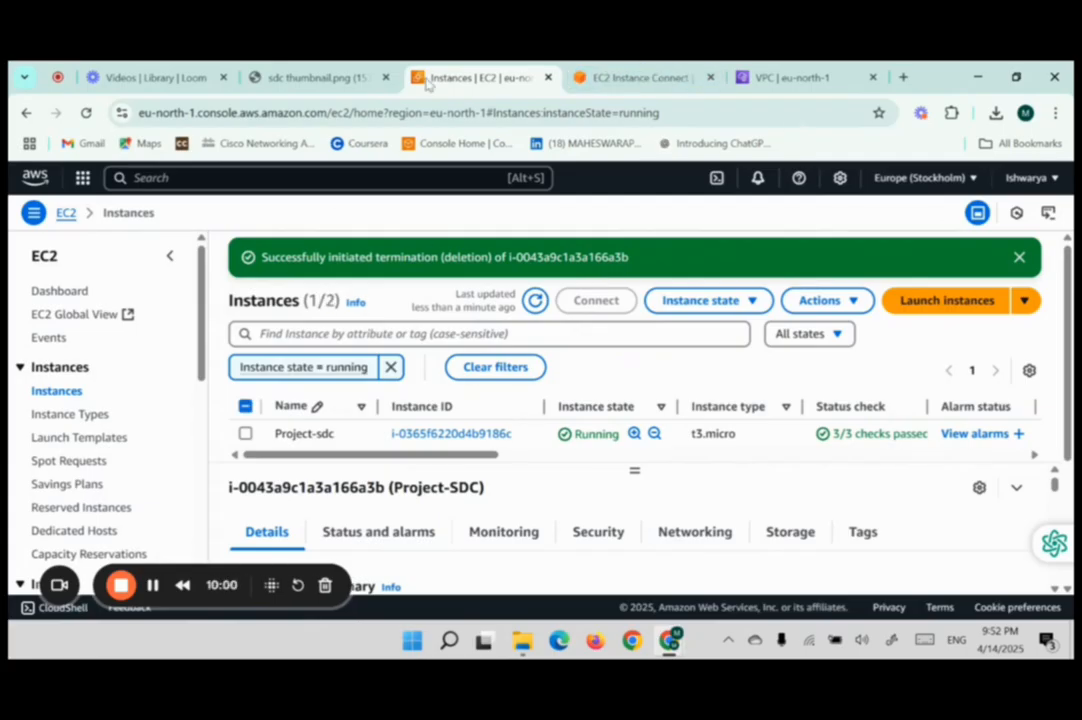
{"action": "left_click", "coordinate": [640, 77]}
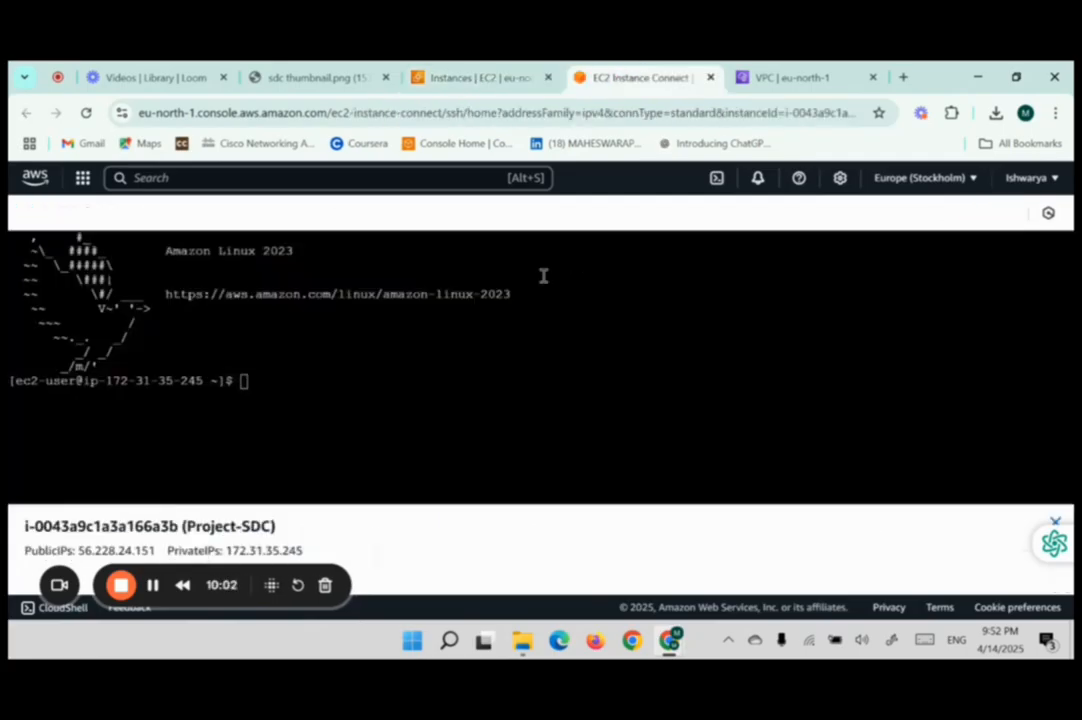